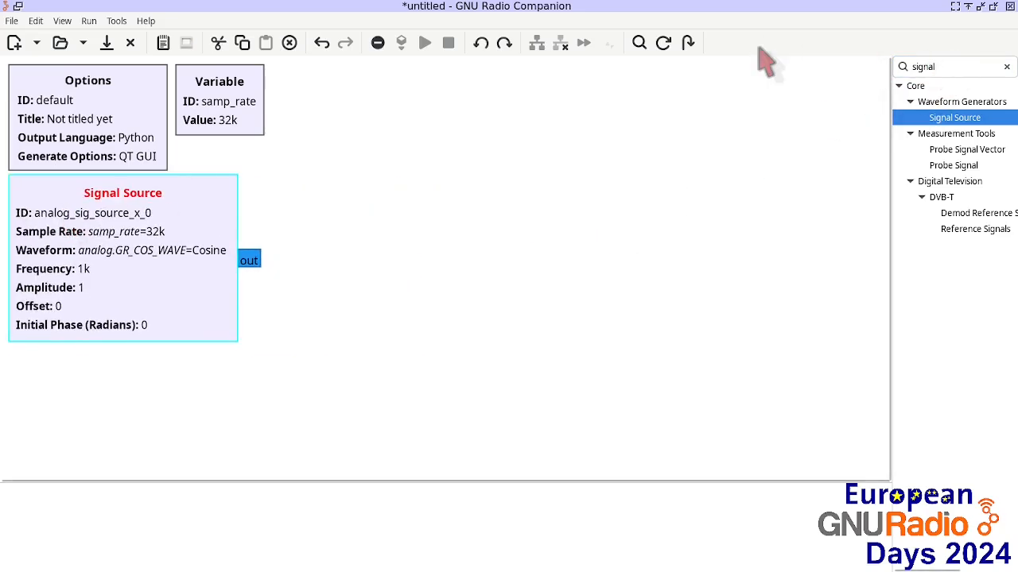
Step: Add a Throttle block and connect the Signal Source output to its input
{"action": "double_click", "coordinate": [945, 69]}
{"action": "type", "text": "thr"}
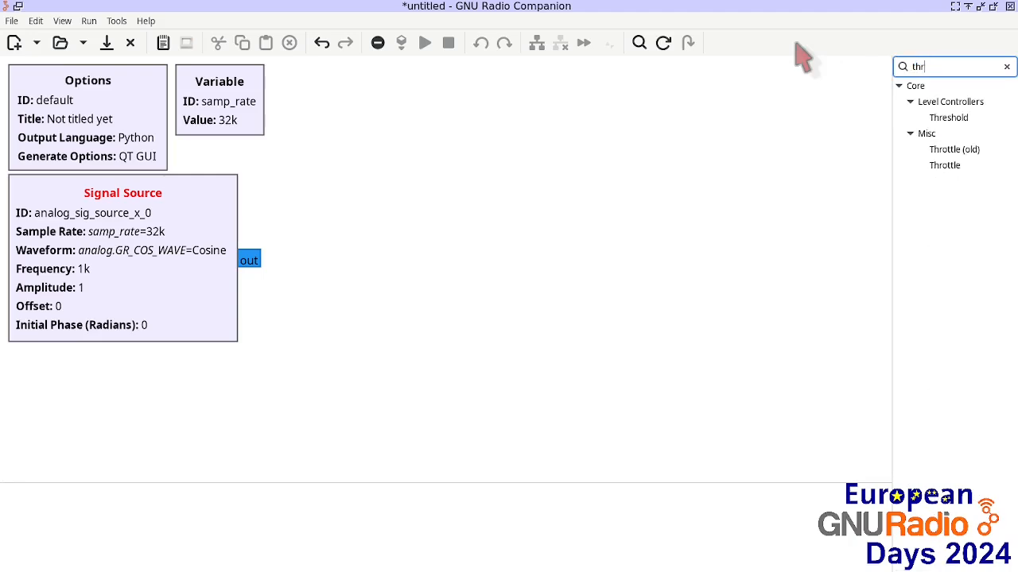
{"action": "double_click", "coordinate": [947, 165]}
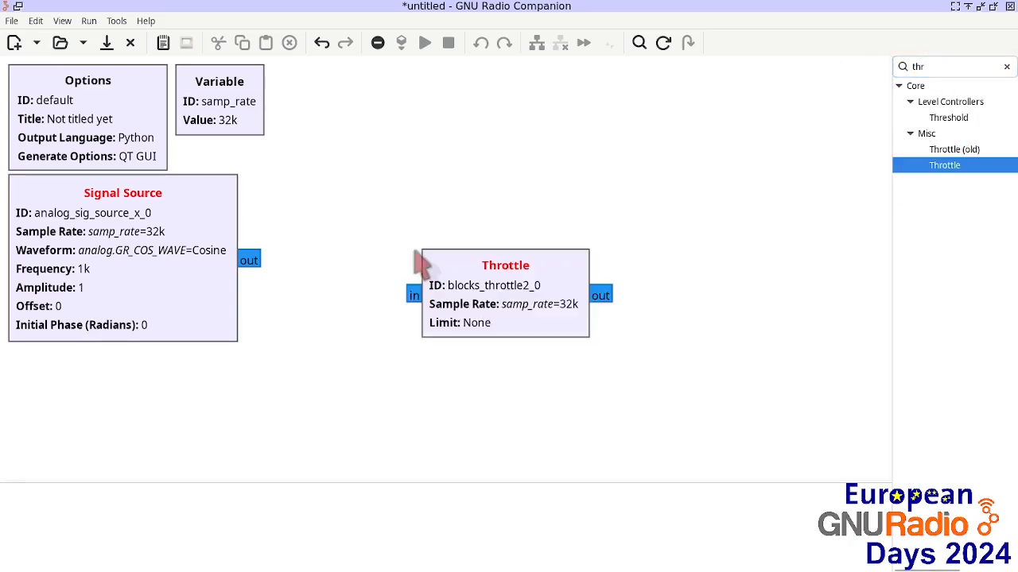
{"action": "left_click", "coordinate": [246, 267]}
{"action": "left_click_drag", "start_coordinate": [413, 296], "coordinate": [317, 247]}
Step: Add a QT GUI Time Sink and connect the Throttle output to it
{"action": "left_click", "coordinate": [933, 68]}
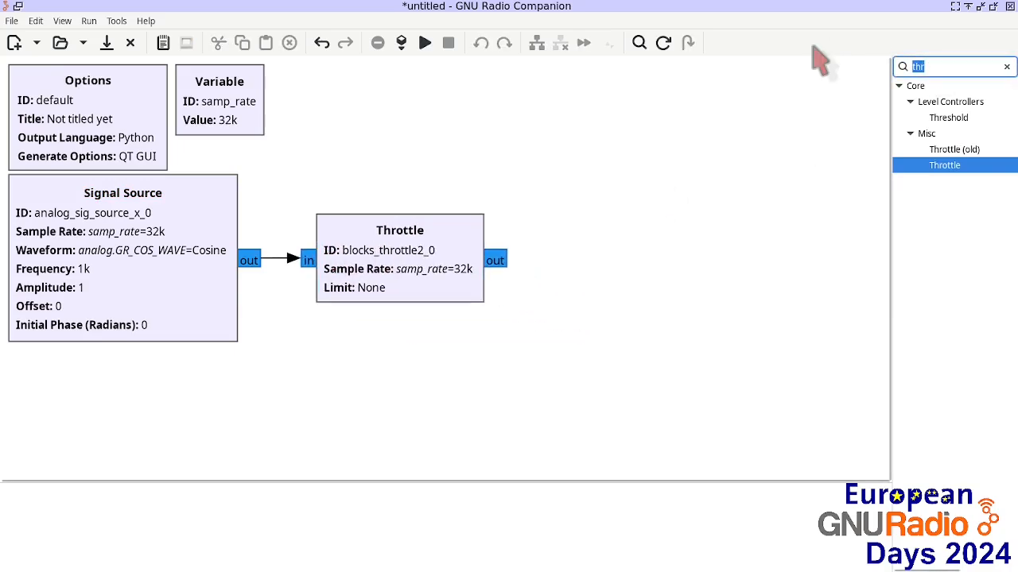
{"action": "type", "text": "time"}
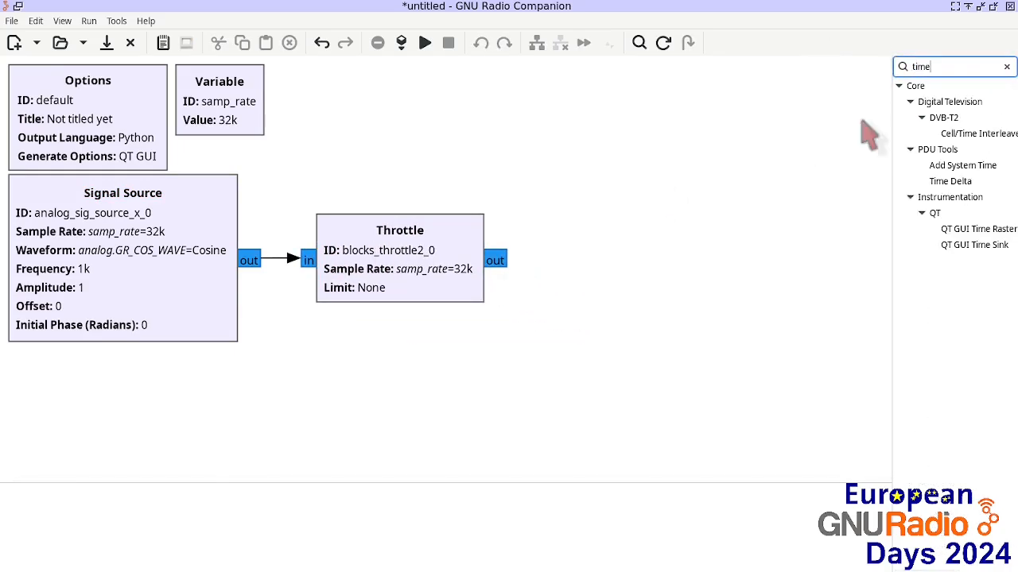
{"action": "left_click_drag", "start_coordinate": [1000, 246], "coordinate": [689, 148]}
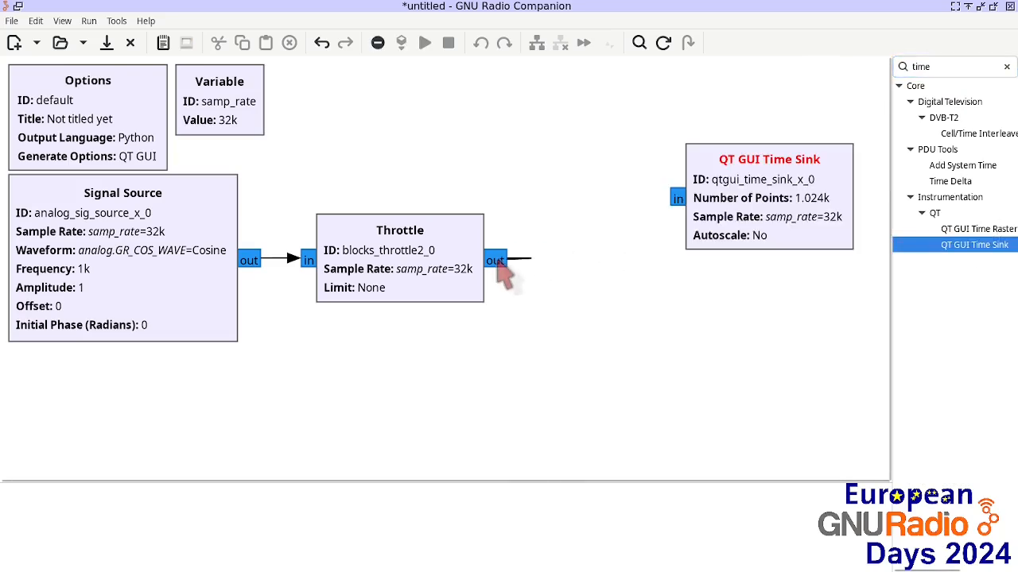
{"action": "left_click", "coordinate": [676, 200]}
{"action": "left_click_drag", "start_coordinate": [721, 183], "coordinate": [730, 139]}
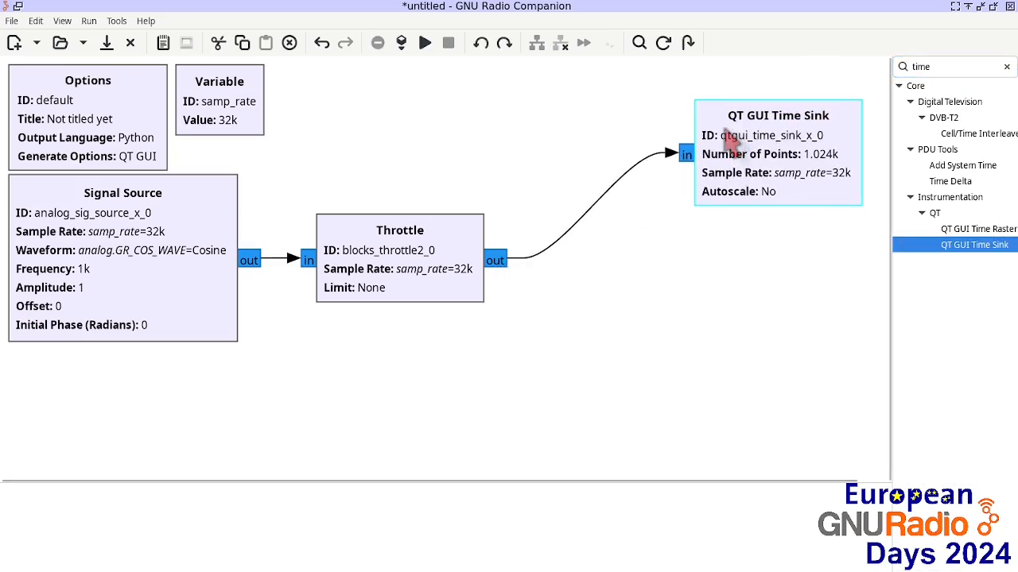
Step: Save the flowgraph as /tmp/tx.grc
{"action": "left_click", "coordinate": [12, 21]}
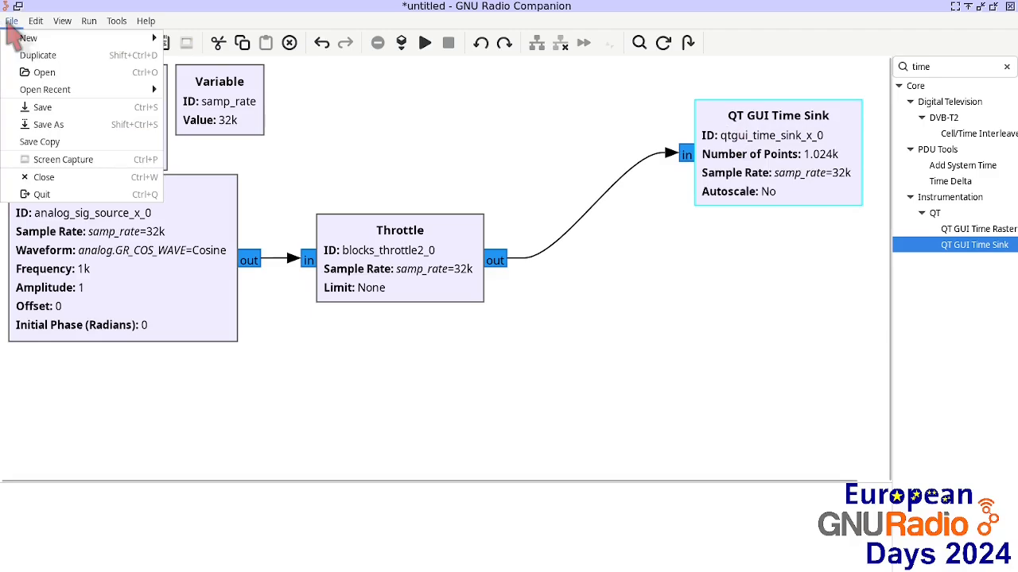
{"action": "left_click", "coordinate": [45, 125]}
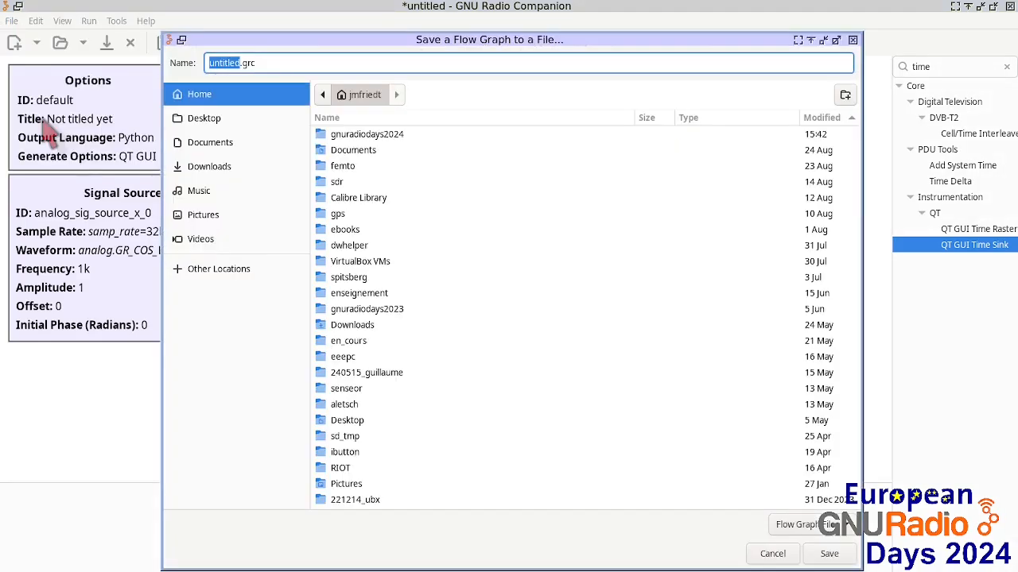
{"action": "type", "text": "/tmp/t"}
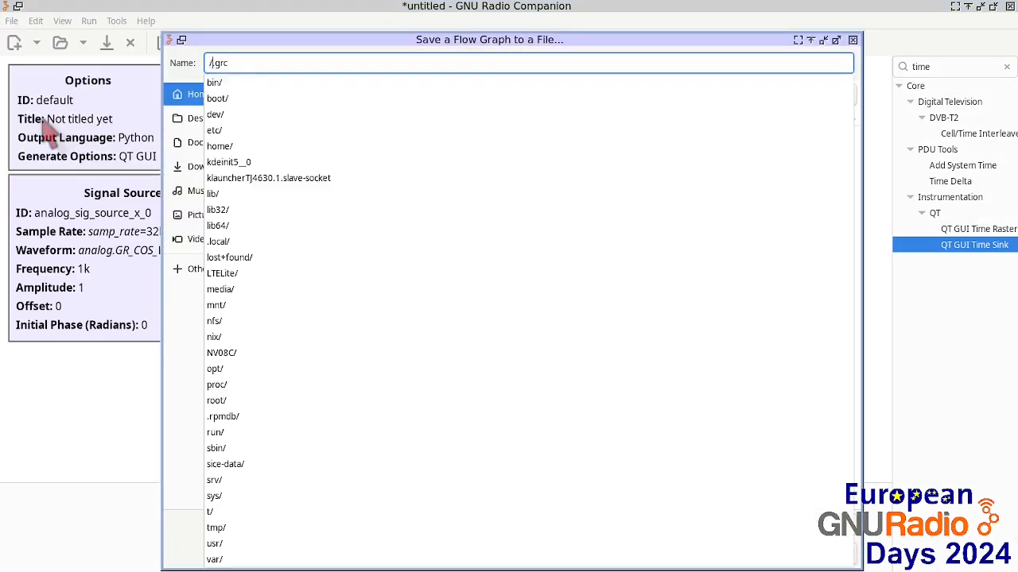
{"action": "type", "text": "x"}
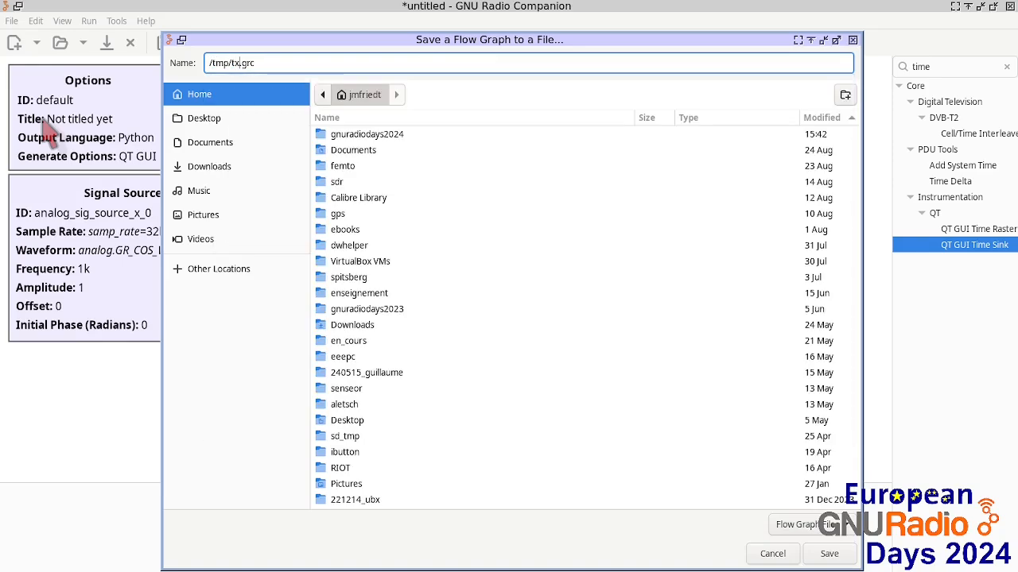
{"action": "key", "text": "Return"}
Step: Run the flowgraph, enlarge the time-sink plot window to inspect the waveform, and close it
{"action": "left_click", "coordinate": [425, 42]}
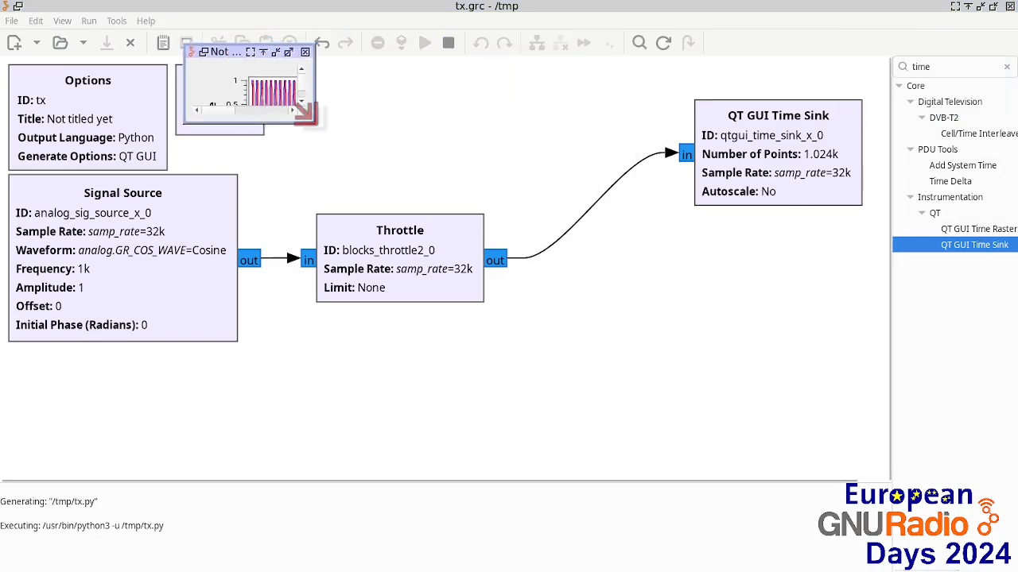
{"action": "left_click_drag", "start_coordinate": [312, 135], "coordinate": [949, 453]}
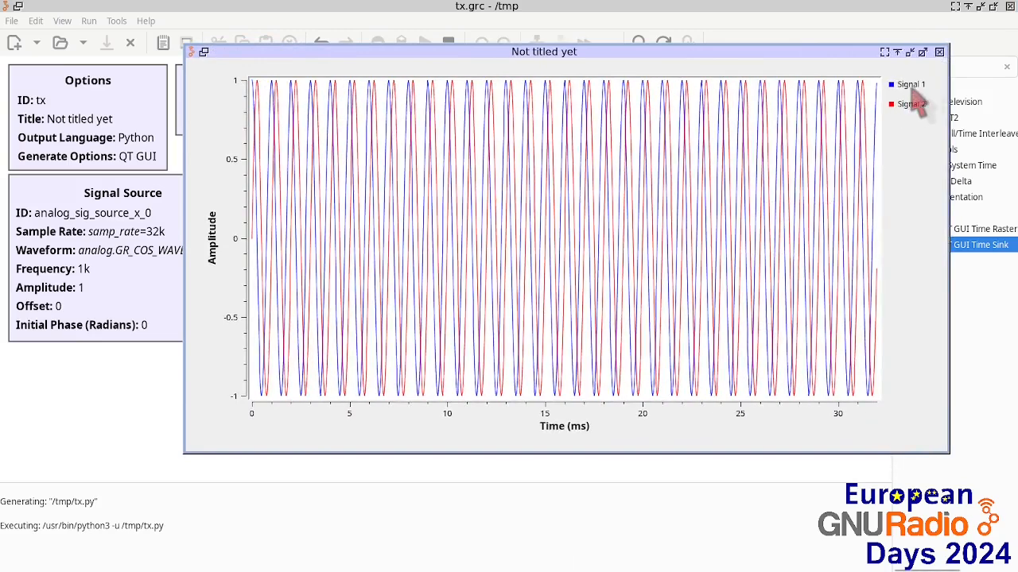
{"action": "left_click", "coordinate": [940, 53]}
Step: Rearrange the canvas by moving the Throttle block left and the QT GUI Time Sink up
{"action": "left_click", "coordinate": [340, 268]}
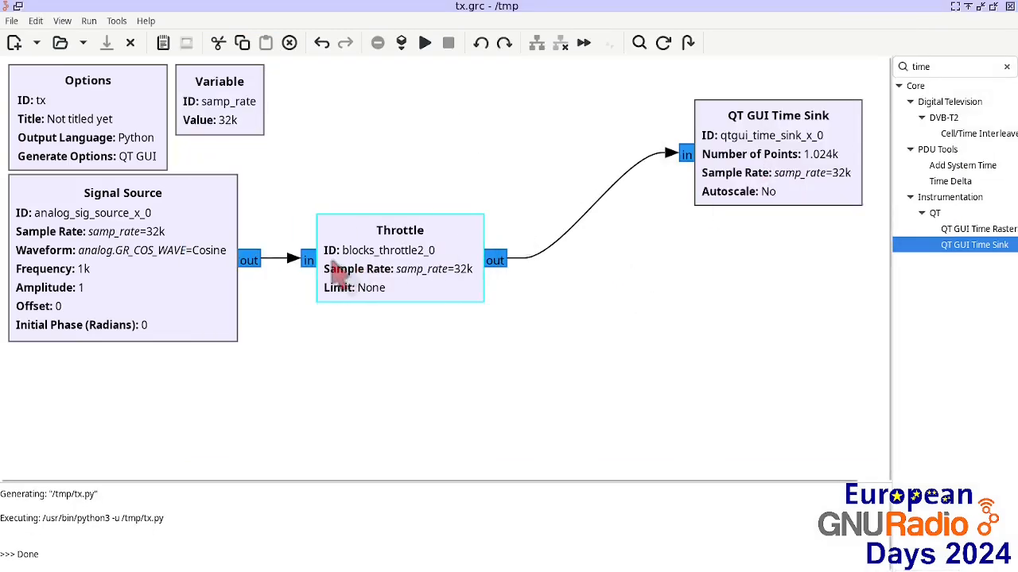
{"action": "left_click_drag", "start_coordinate": [330, 274], "coordinate": [338, 275]}
{"action": "left_click_drag", "start_coordinate": [746, 172], "coordinate": [725, 135]}
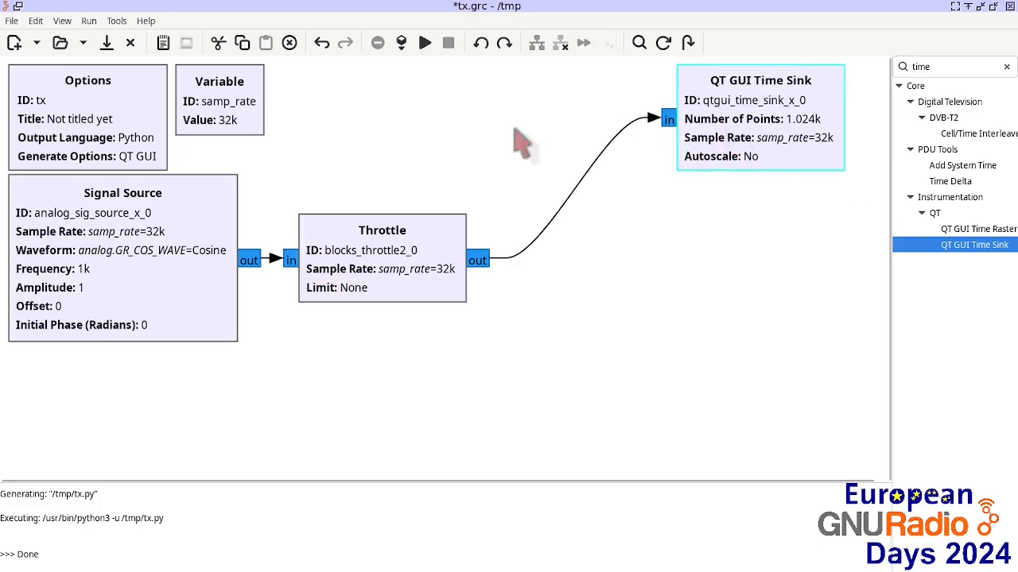
Step: Search the block library for zmq and place a ZMQ PUB Sink below the Time Sink
{"action": "left_click", "coordinate": [923, 65]}
{"action": "key", "text": "BackSpace"}
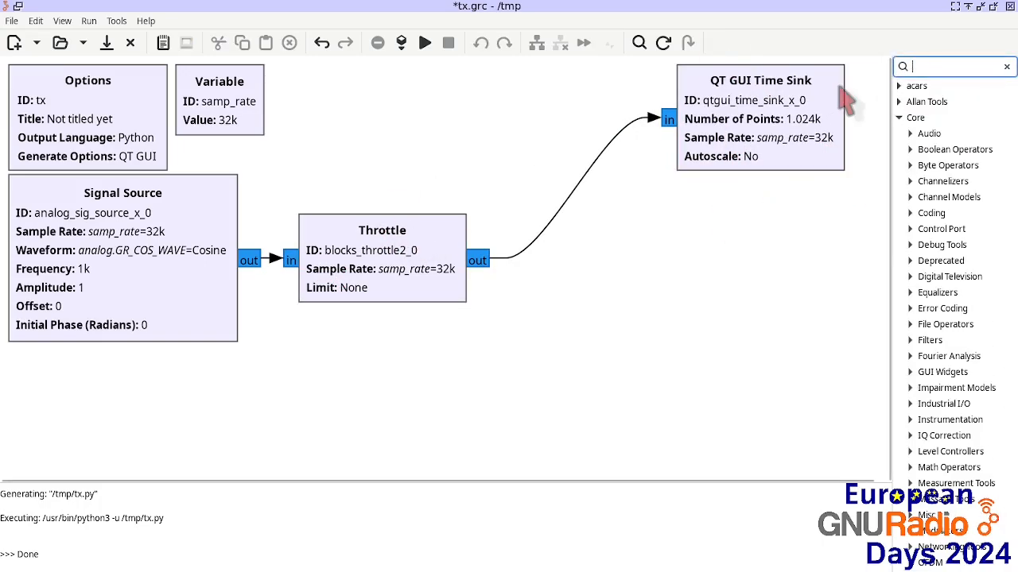
{"action": "type", "text": "zmq"}
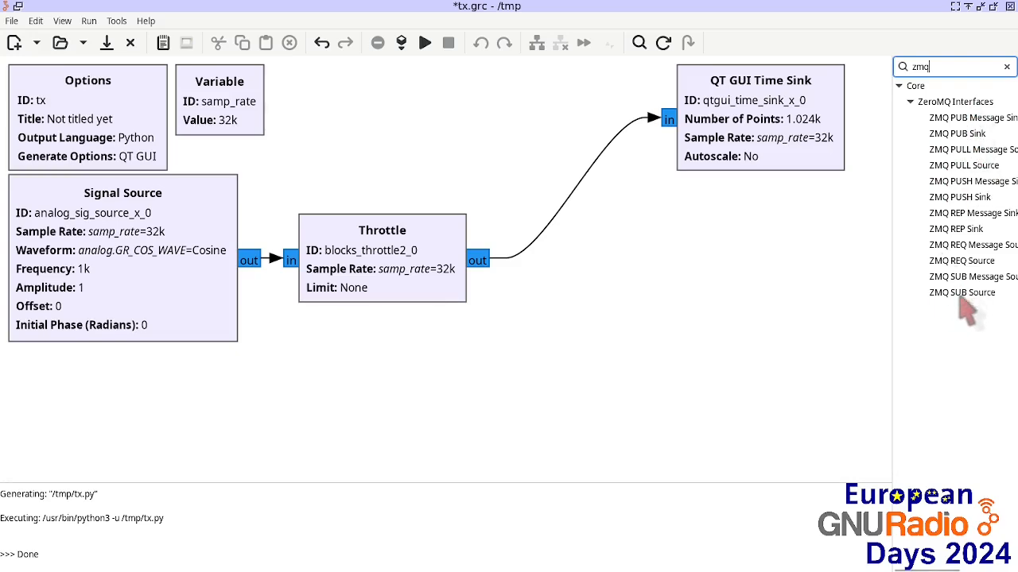
{"action": "left_click_drag", "start_coordinate": [957, 133], "coordinate": [731, 227]}
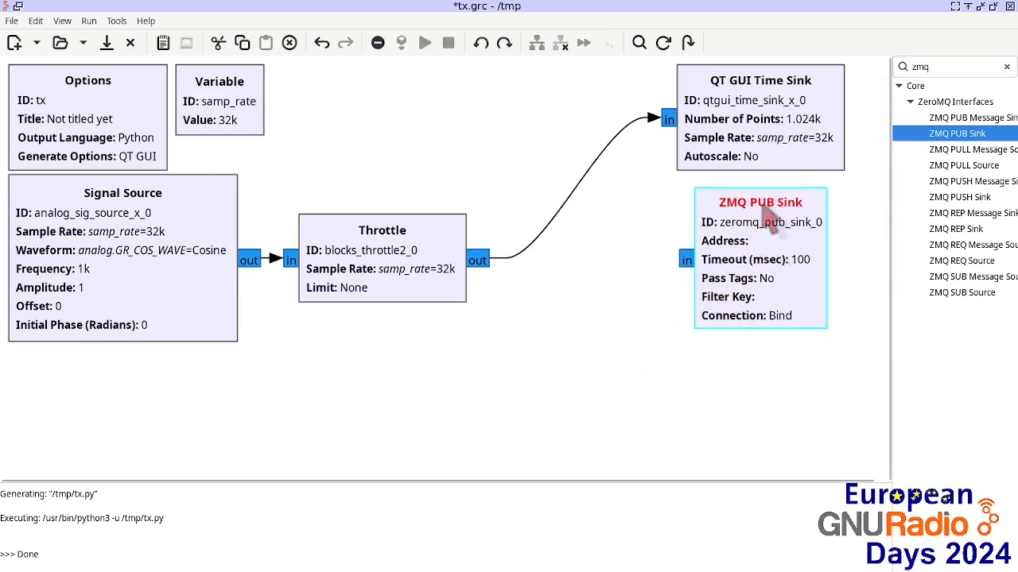
{"action": "left_click_drag", "start_coordinate": [750, 235], "coordinate": [750, 226]}
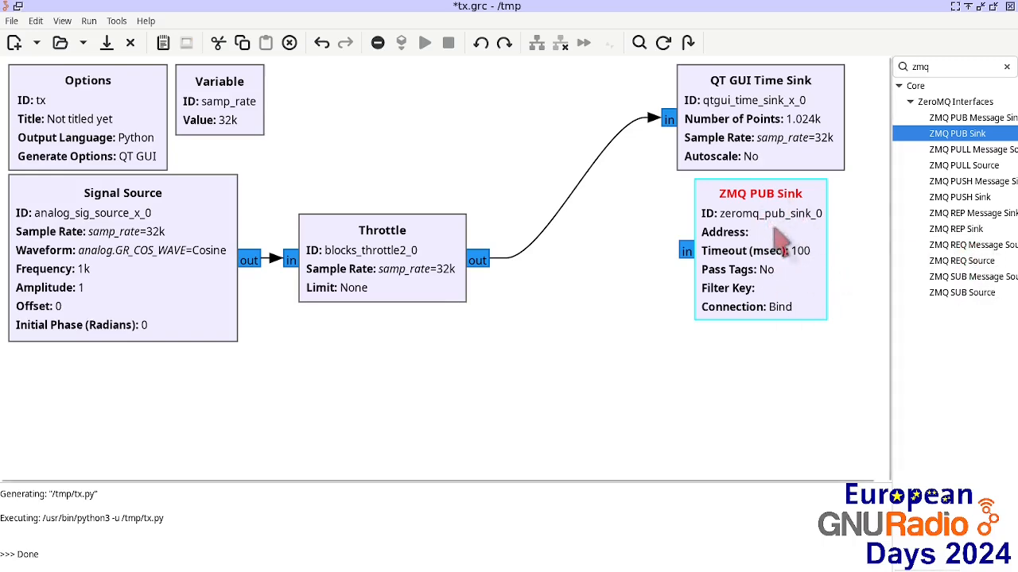
Step: Connect the Throttle output to the ZMQ PUB Sink input
{"action": "left_click", "coordinate": [478, 260]}
{"action": "left_click", "coordinate": [686, 251]}
{"action": "left_click_drag", "start_coordinate": [737, 279], "coordinate": [659, 275]}
Step: Set the ZMQ PUB Sink address to tcp://127.0.0.1:4242
{"action": "double_click", "coordinate": [660, 277]}
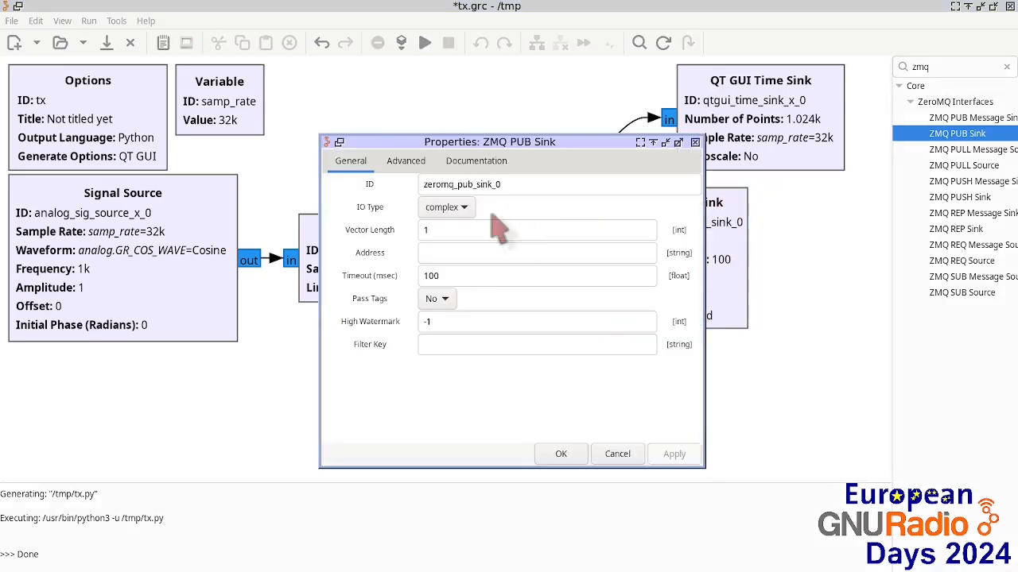
{"action": "left_click", "coordinate": [444, 253]}
{"action": "type", "text": "t"}
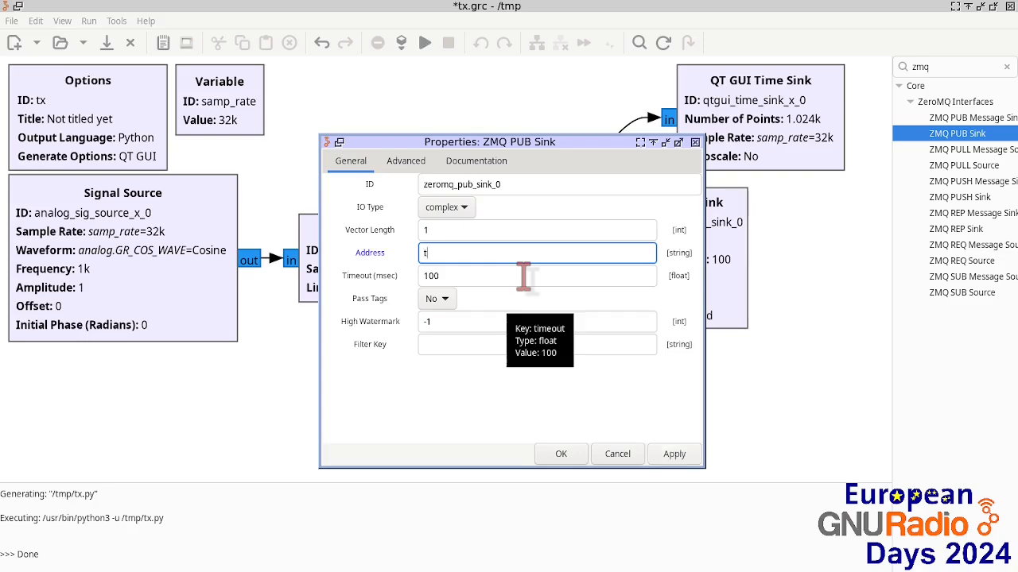
{"action": "type", "text": "cp://127.0.0.1"}
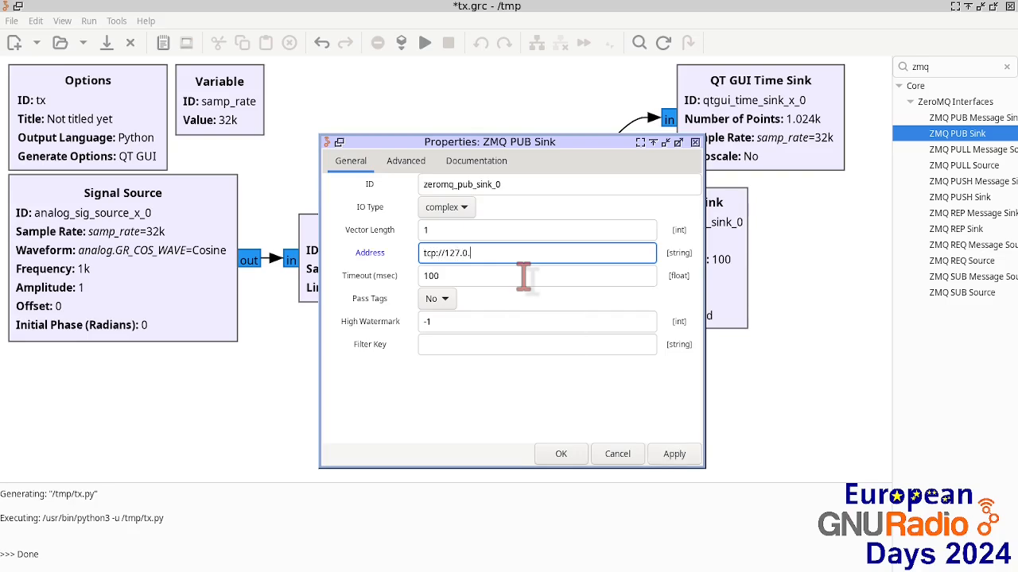
{"action": "key", "text": "Left"}
{"action": "type", "text": "."}
{"action": "key", "text": "End"}
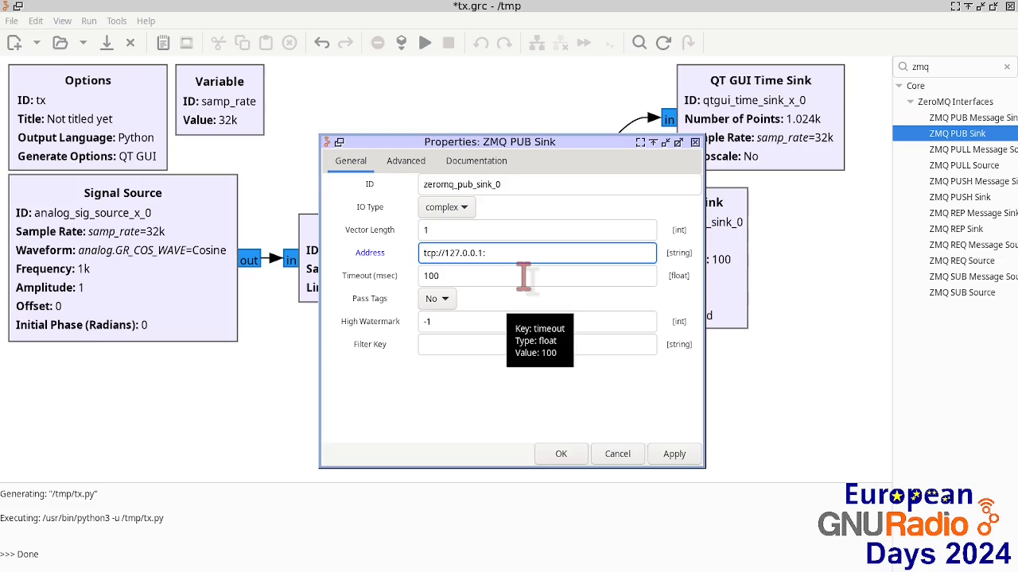
{"action": "type", "text": ":4242"}
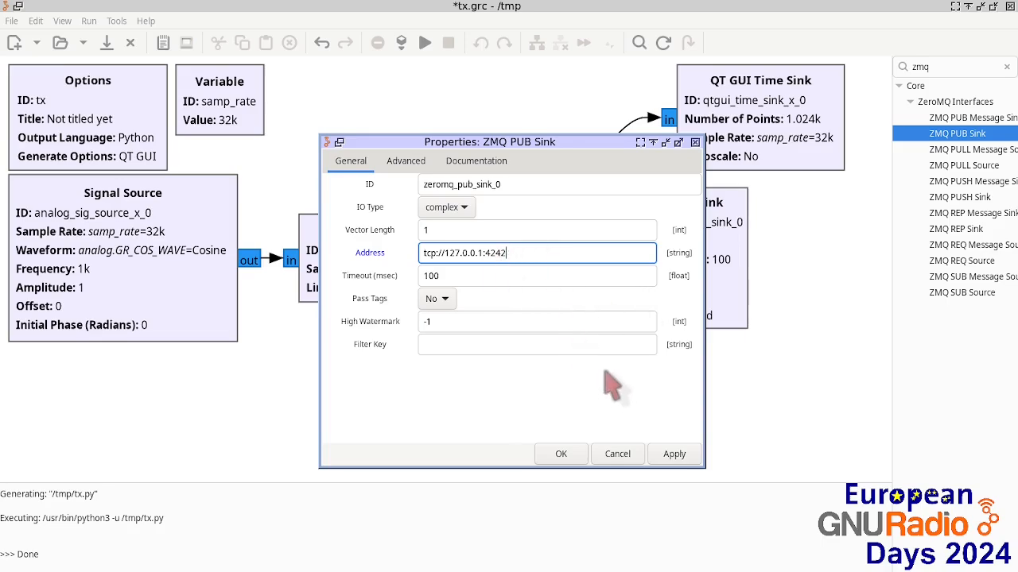
{"action": "left_click", "coordinate": [561, 456]}
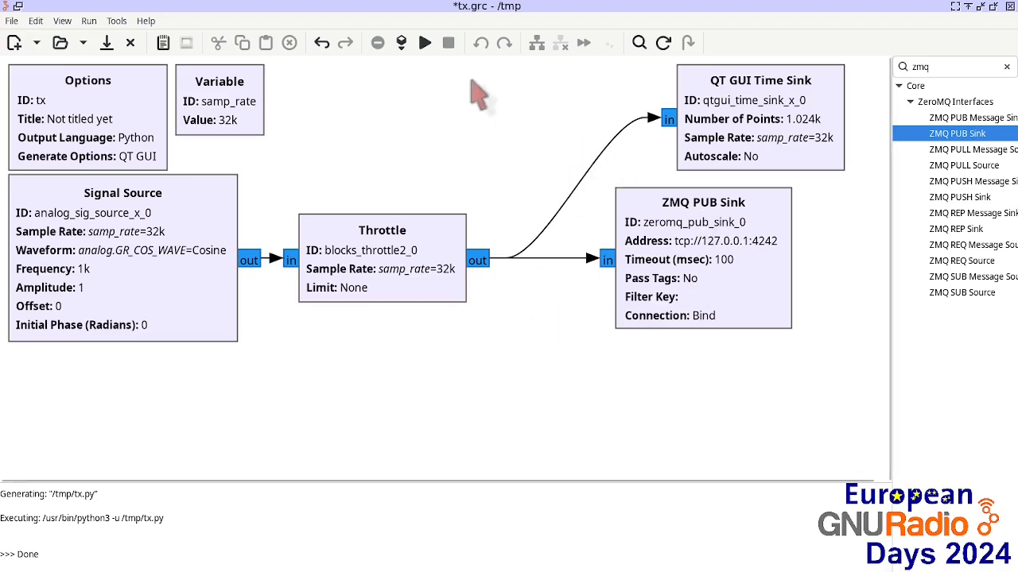
Step: Run the flowgraph, zoom into the time-sink plot to examine the waveform, and close the window
{"action": "left_click", "coordinate": [424, 42]}
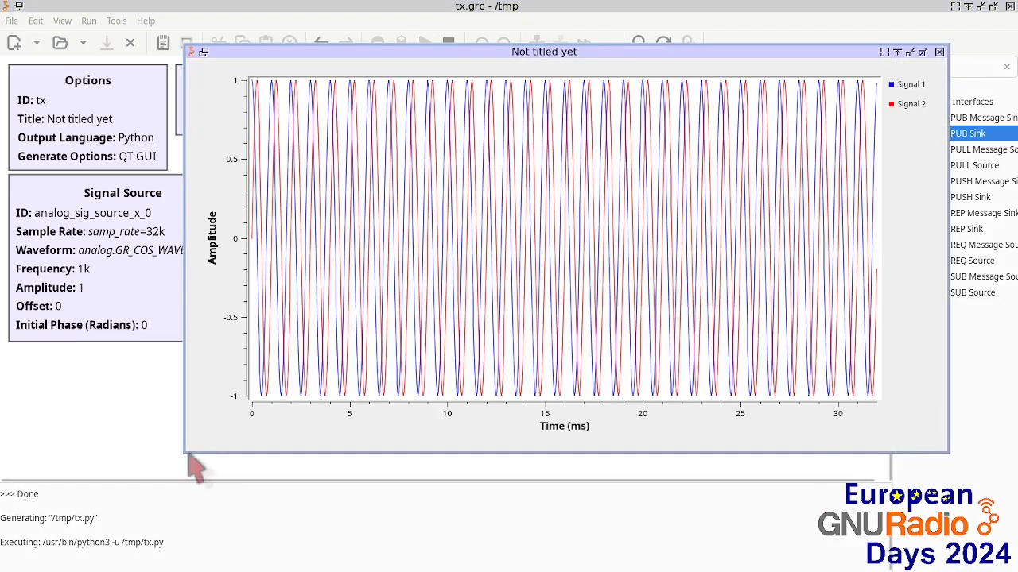
{"action": "left_click_drag", "start_coordinate": [186, 455], "coordinate": [21, 494]}
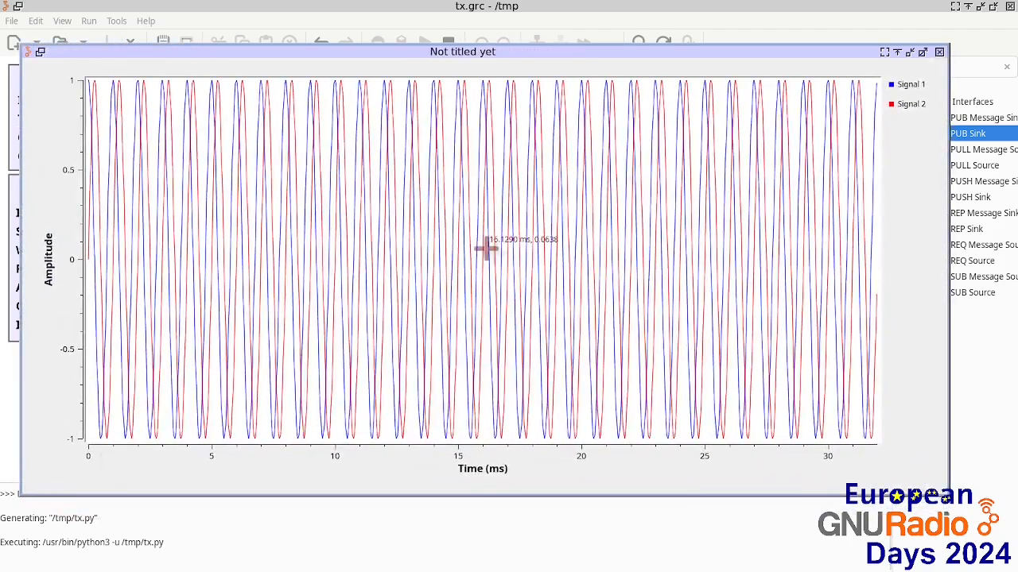
{"action": "left_click_drag", "start_coordinate": [528, 98], "coordinate": [768, 67]}
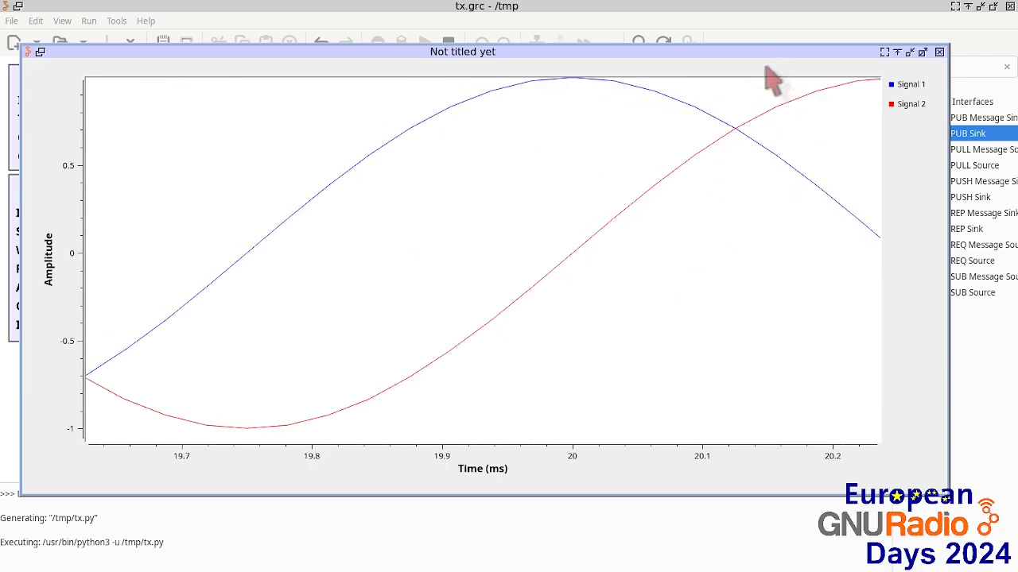
{"action": "left_click", "coordinate": [941, 56]}
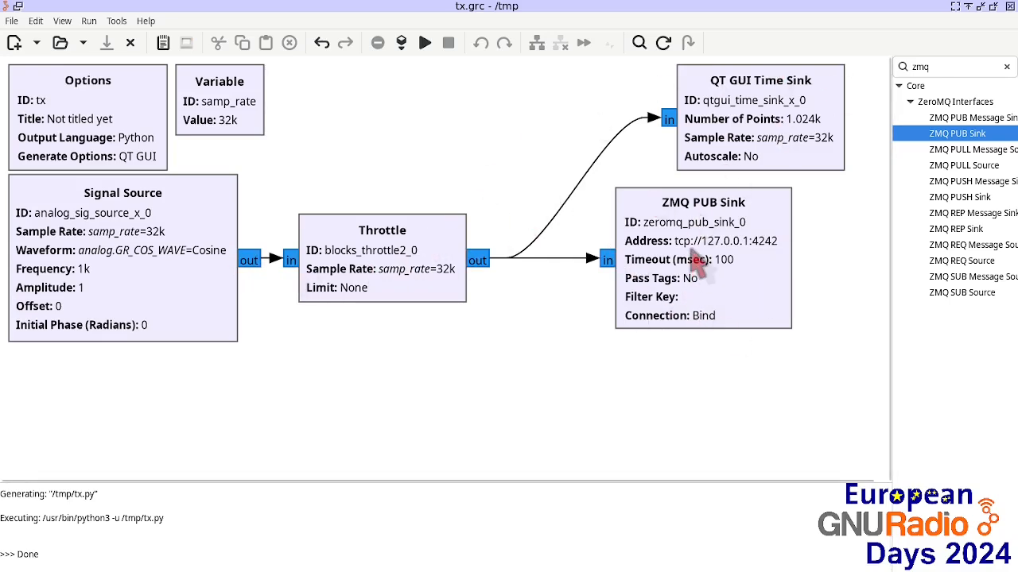
Step: Shift the ZMQ PUB Sink right and add a QT GUI Range block to the canvas
{"action": "left_click_drag", "start_coordinate": [726, 238], "coordinate": [752, 238]}
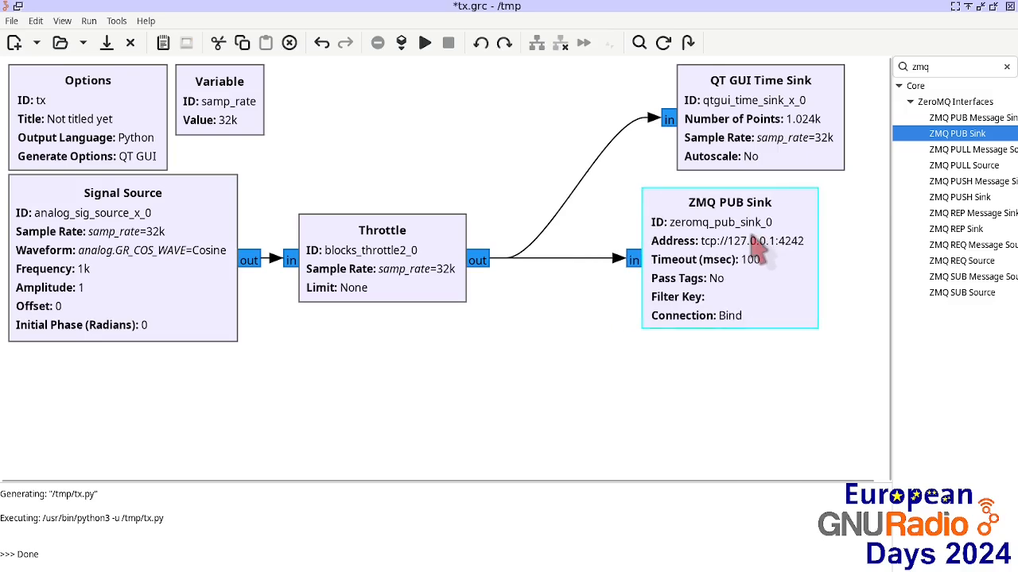
{"action": "left_click", "coordinate": [940, 67]}
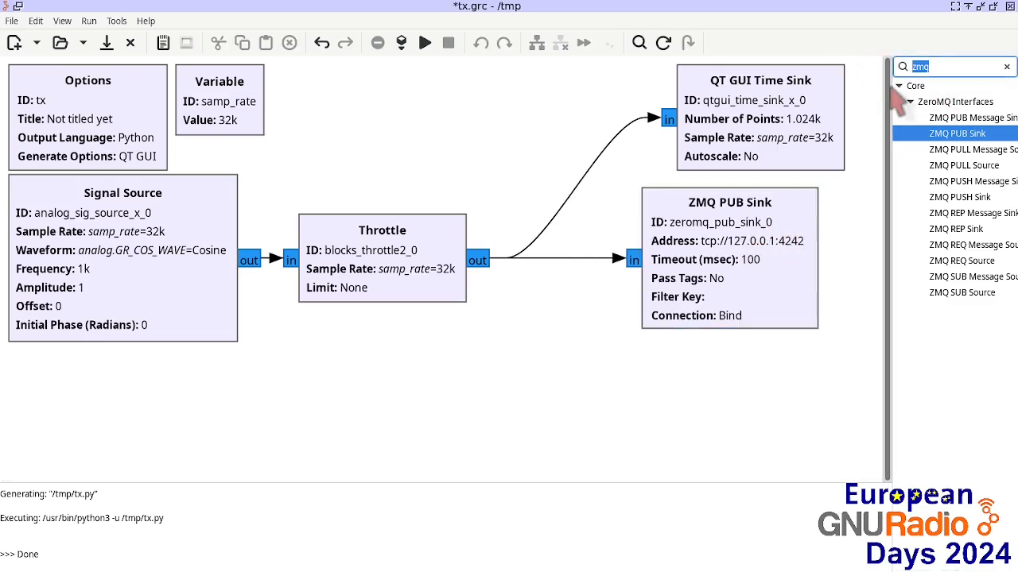
{"action": "type", "text": "range"}
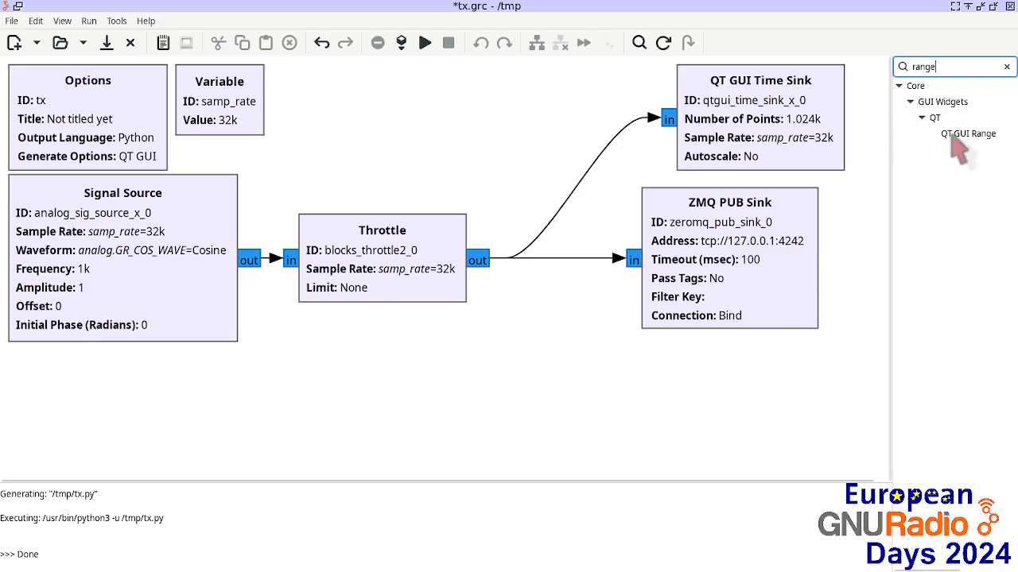
{"action": "left_click_drag", "start_coordinate": [962, 135], "coordinate": [309, 92]}
{"action": "double_click", "coordinate": [308, 94]}
Step: Configure the QT GUI Range with ID freq, Stop samp_rate/2 and Default Value 1000
{"action": "double_click", "coordinate": [586, 184]}
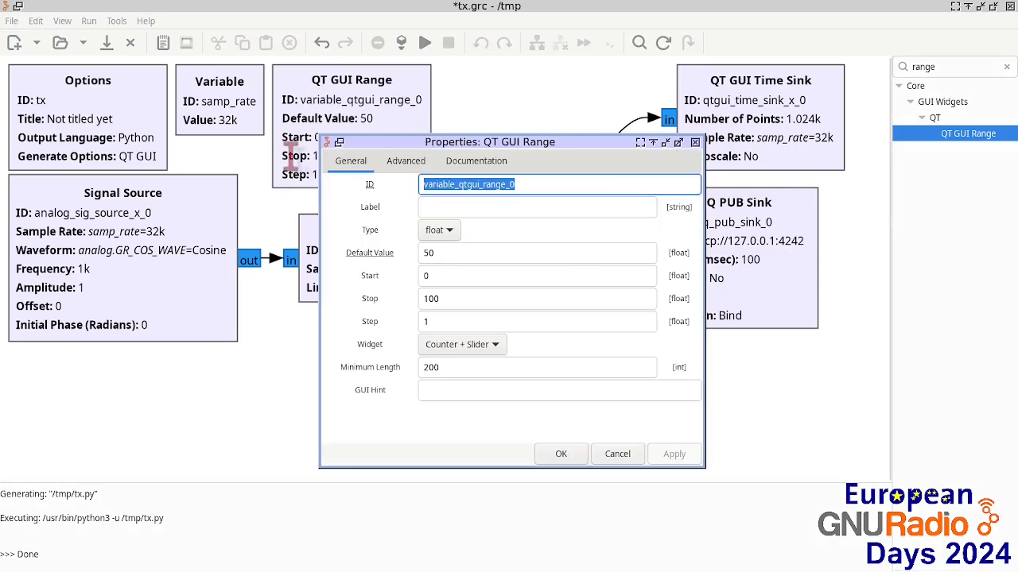
{"action": "type", "text": "freq"}
{"action": "double_click", "coordinate": [470, 298]}
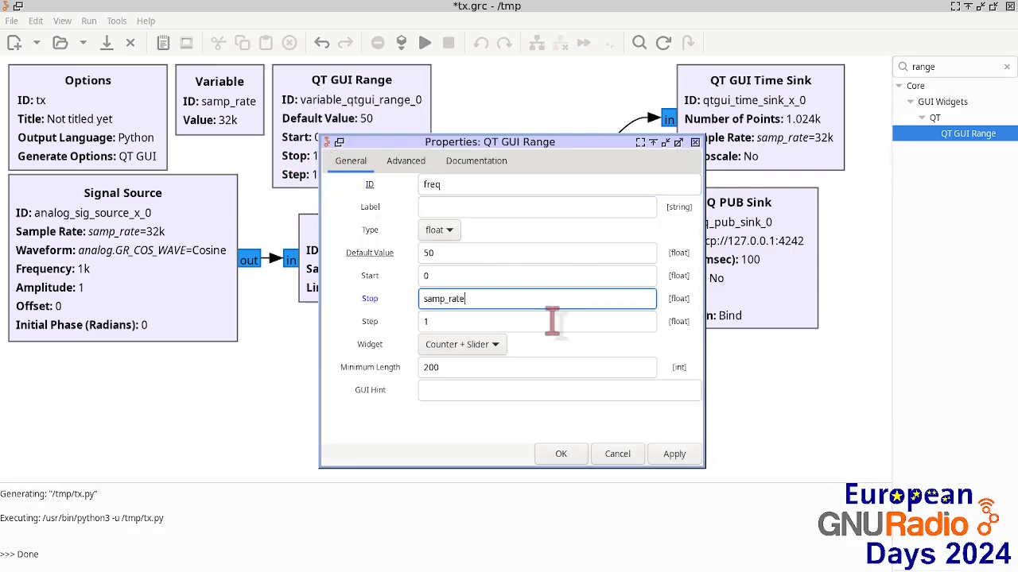
{"action": "left_click", "coordinate": [457, 276]}
{"action": "key", "text": "shift+Tab"}
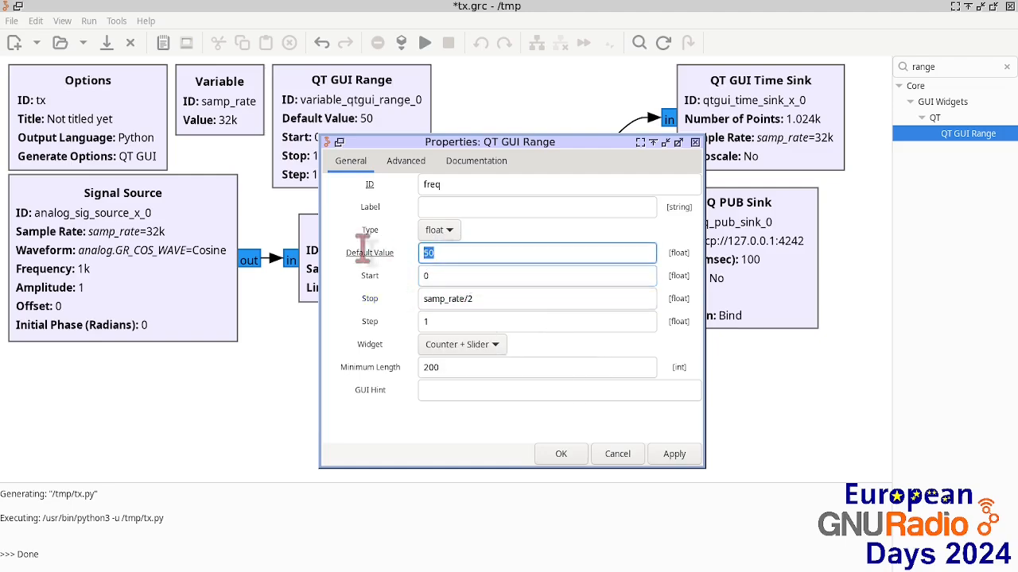
{"action": "type", "text": "1000"}
{"action": "key", "text": "Return"}
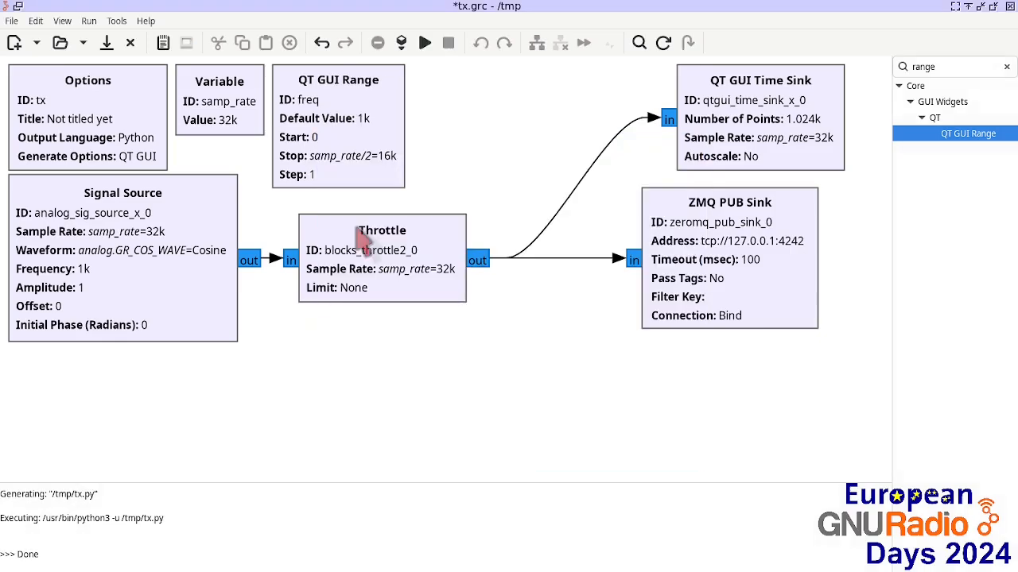
Step: Set the Signal Source frequency to the freq variable
{"action": "double_click", "coordinate": [201, 237]}
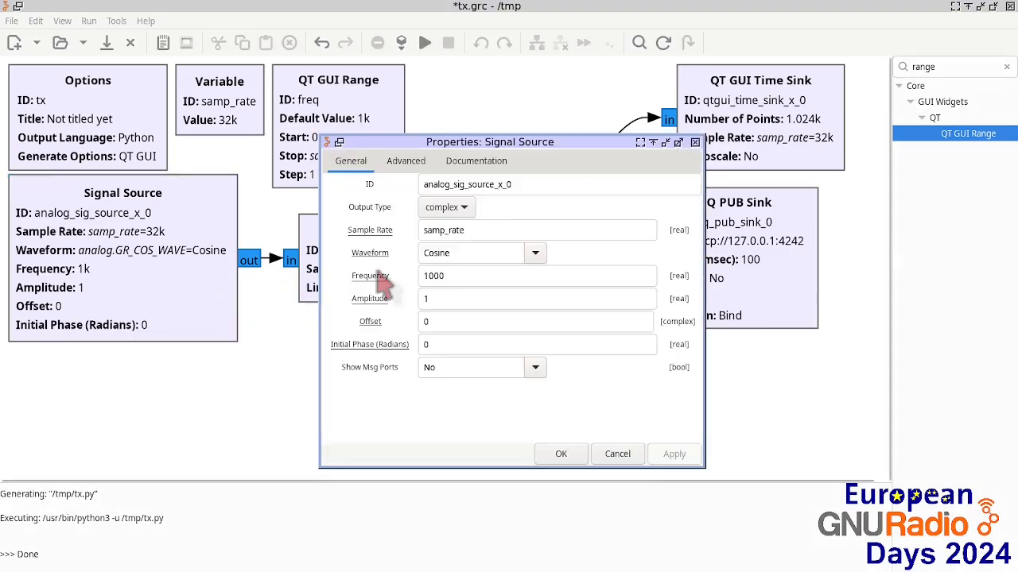
{"action": "double_click", "coordinate": [485, 276]}
{"action": "key", "text": "Return"}
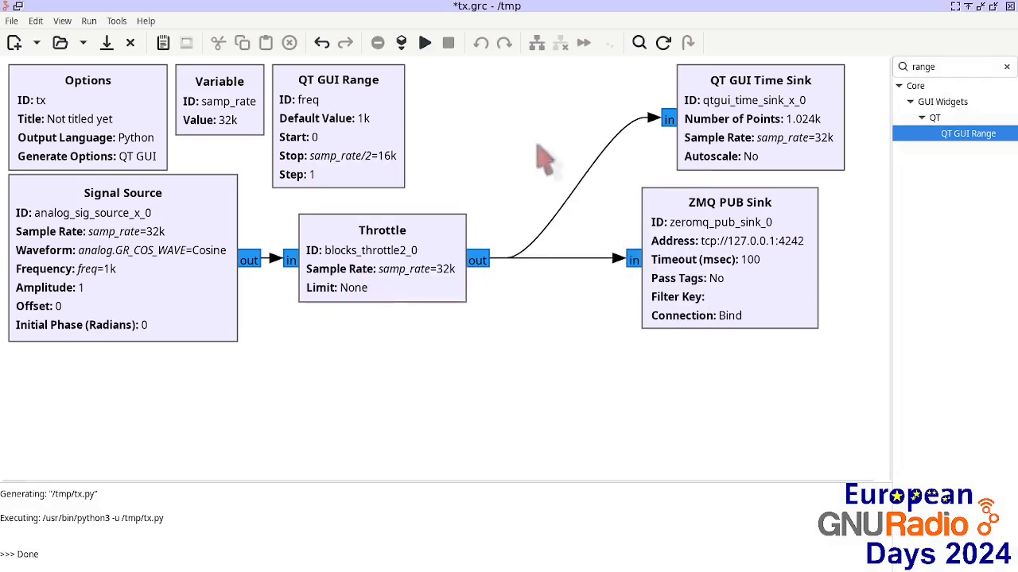
Step: Run the flowgraph, lower the freq slider, and close the output window
{"action": "left_click", "coordinate": [426, 42]}
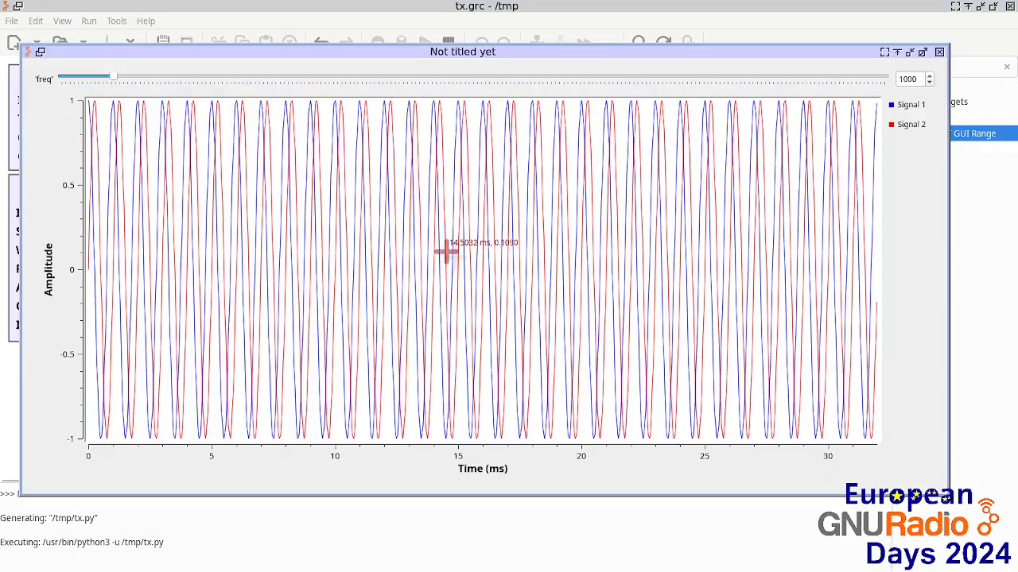
{"action": "left_click_drag", "start_coordinate": [113, 80], "coordinate": [61, 80]}
{"action": "left_click", "coordinate": [938, 51]}
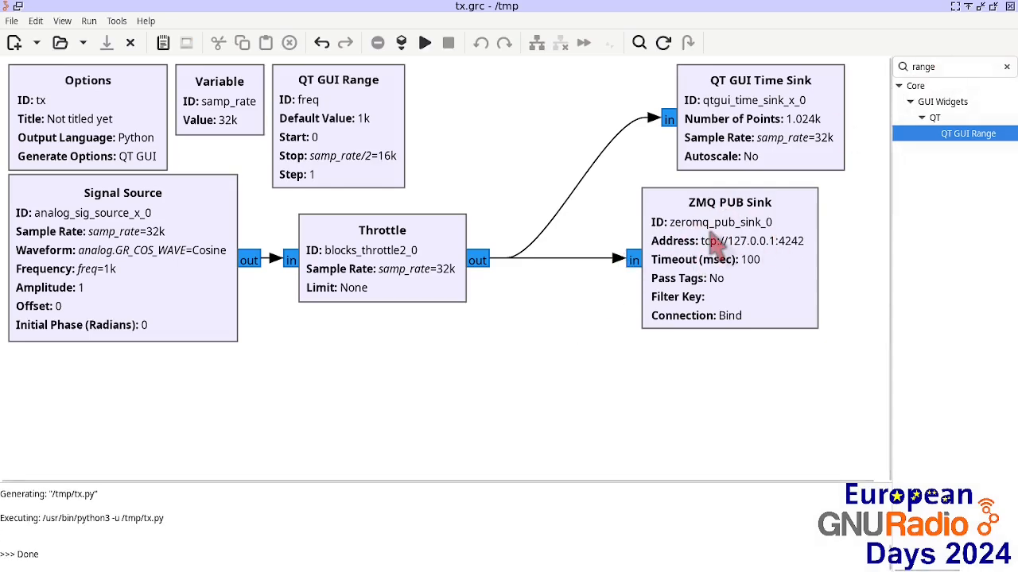
Step: Create a new QT GUI flowgraph
{"action": "mouse_move", "coordinate": [28, 39]}
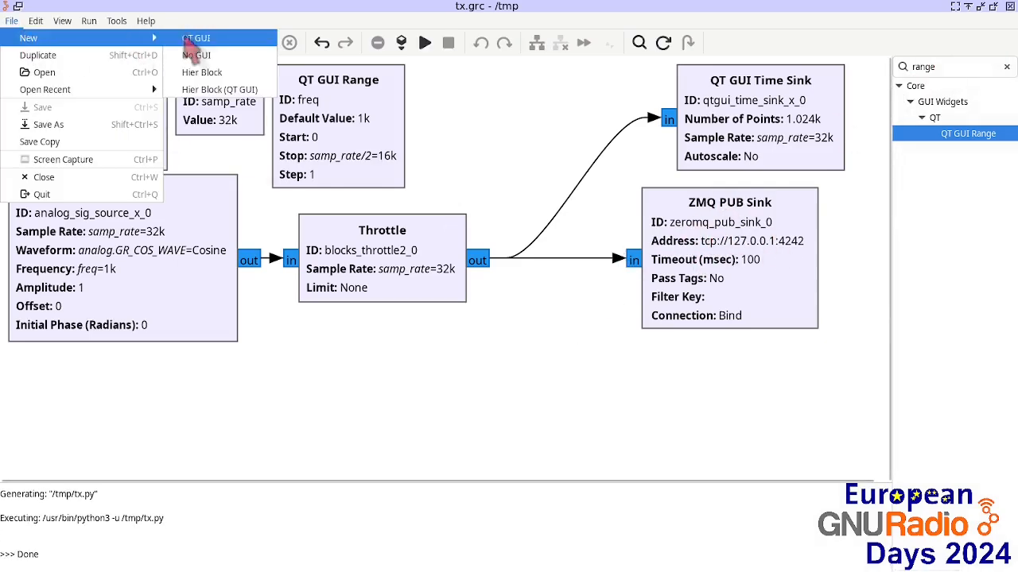
{"action": "left_click", "coordinate": [203, 37]}
{"action": "scroll", "coordinate": [292, 212], "scroll_direction": "up", "scroll_amount": 2}
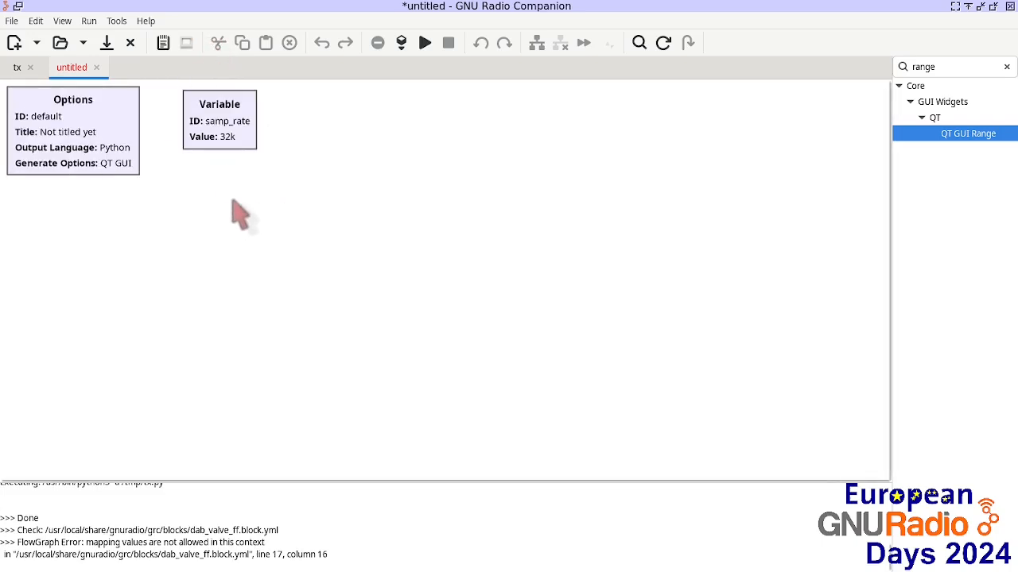
{"action": "scroll", "coordinate": [232, 200], "scroll_direction": "up", "scroll_amount": 1}
Step: Search for zmq and add a ZMQ SUB Source block to the new flowgraph
{"action": "double_click", "coordinate": [967, 69]}
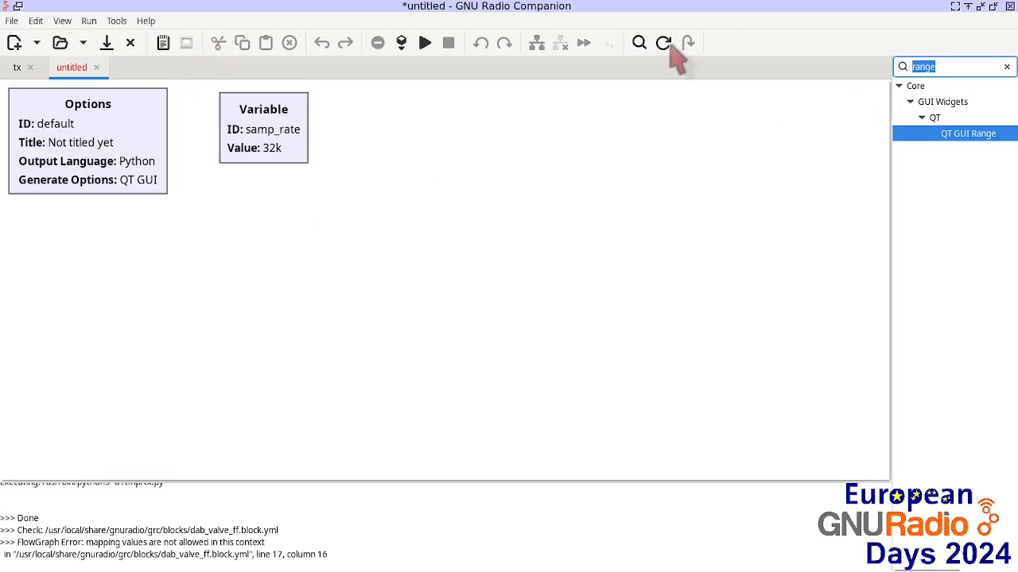
{"action": "type", "text": "zmq"}
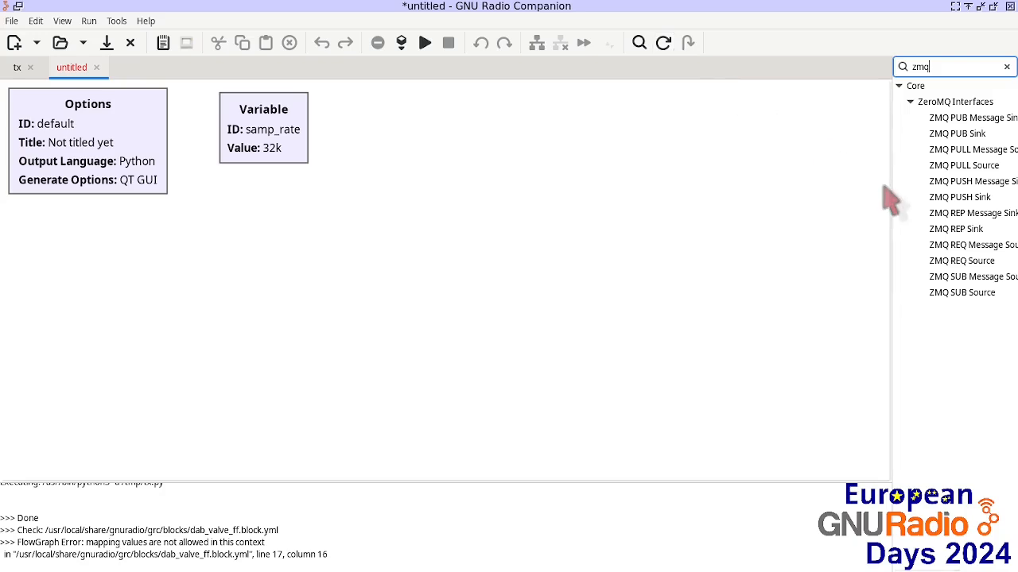
{"action": "left_click_drag", "start_coordinate": [965, 297], "coordinate": [302, 253]}
{"action": "left_click_drag", "start_coordinate": [380, 278], "coordinate": [98, 228]}
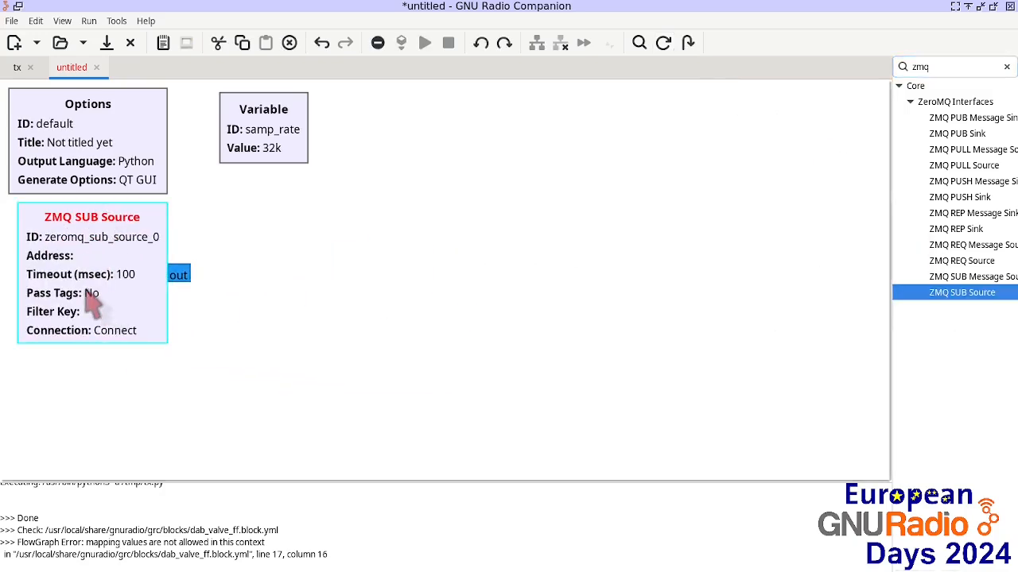
Step: Set the ZMQ SUB Source address to tcp://127.0.0.1:4242
{"action": "double_click", "coordinate": [95, 261]}
{"action": "left_click", "coordinate": [501, 256]}
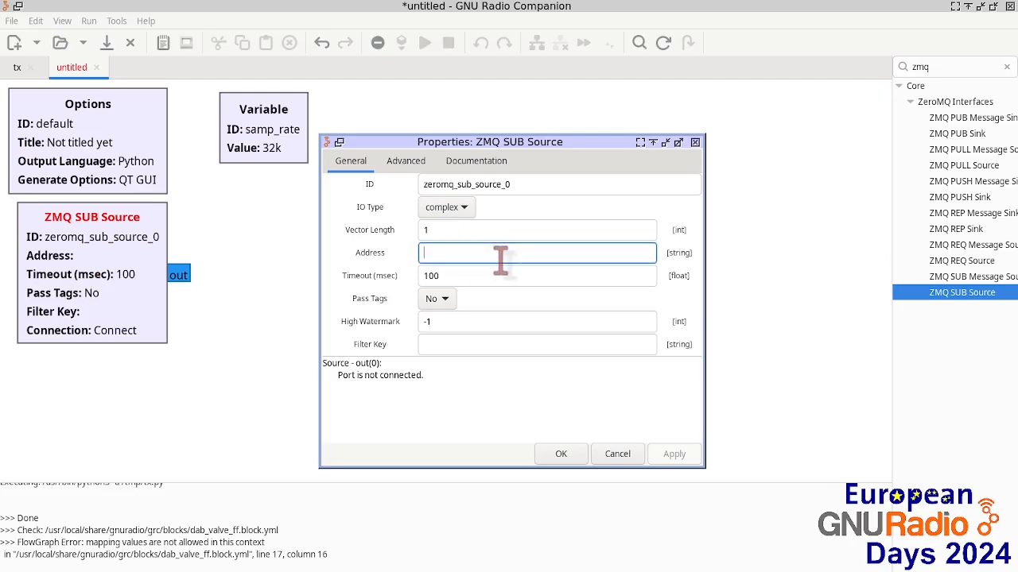
{"action": "type", "text": "tcp:"}
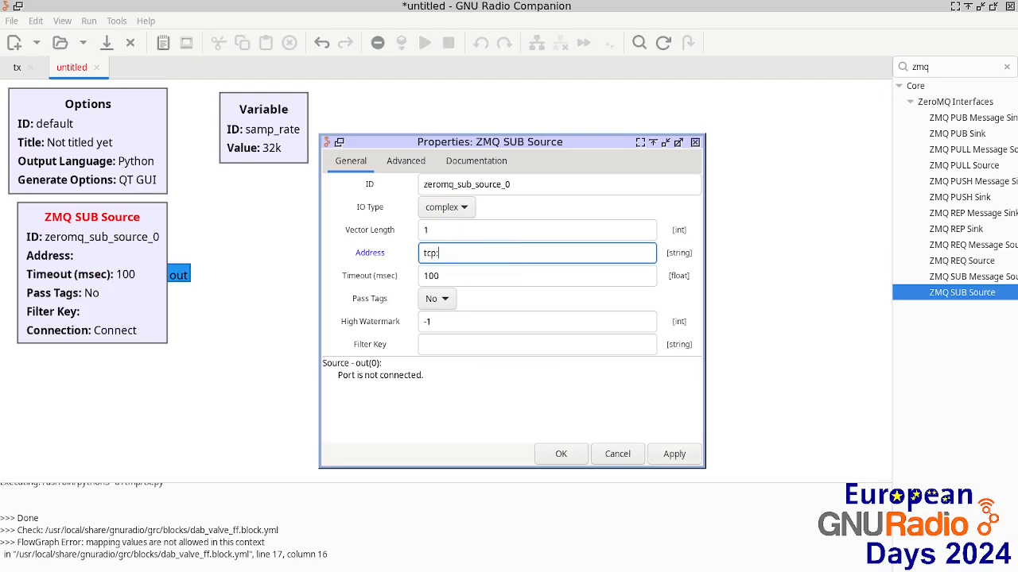
{"action": "type", "text": "127.0.0"}
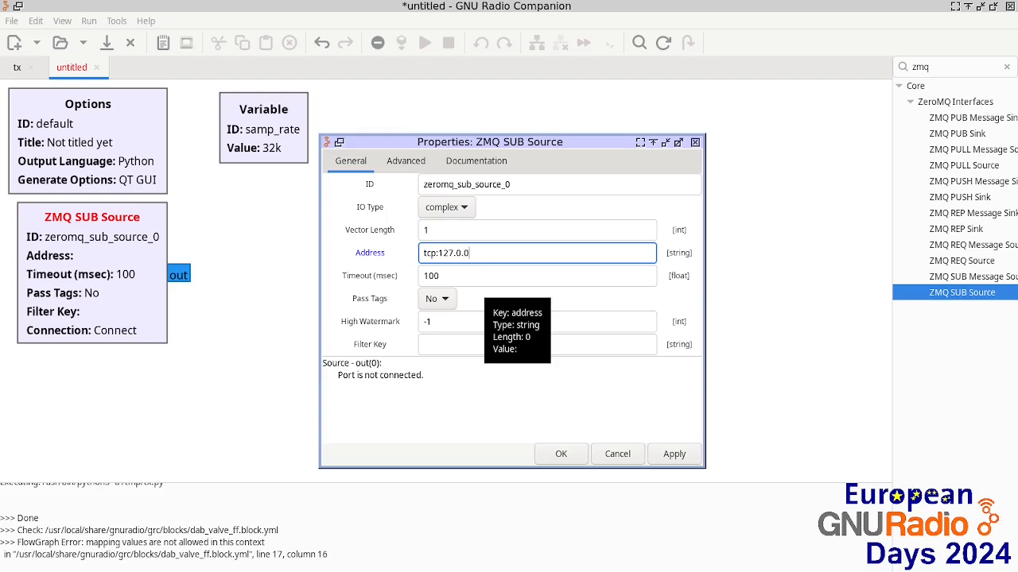
{"action": "key", "text": "Left"}
{"action": "key", "text": "Left"}
{"action": "key", "text": "Left"}
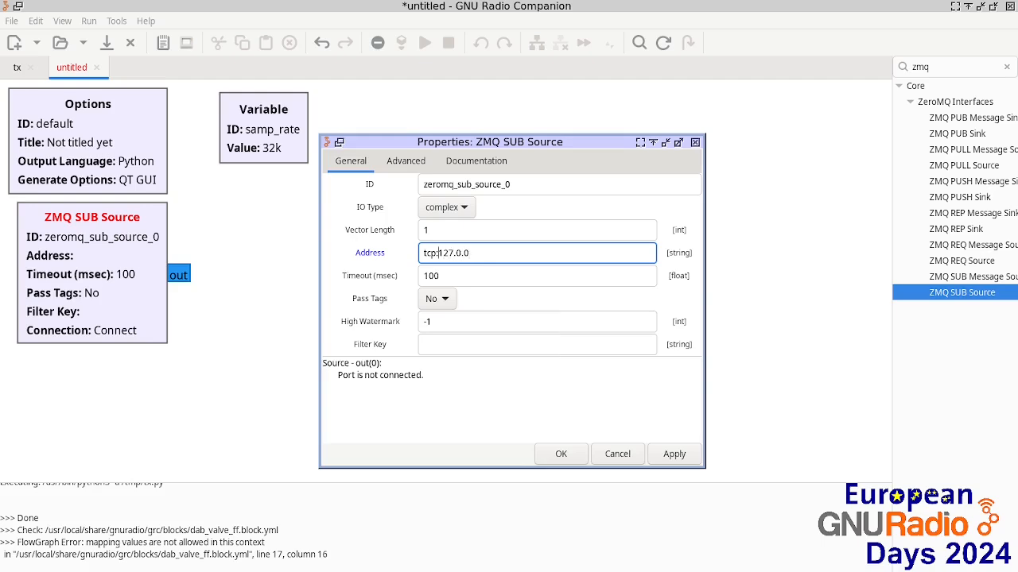
{"action": "left_click", "coordinate": [500, 260]}
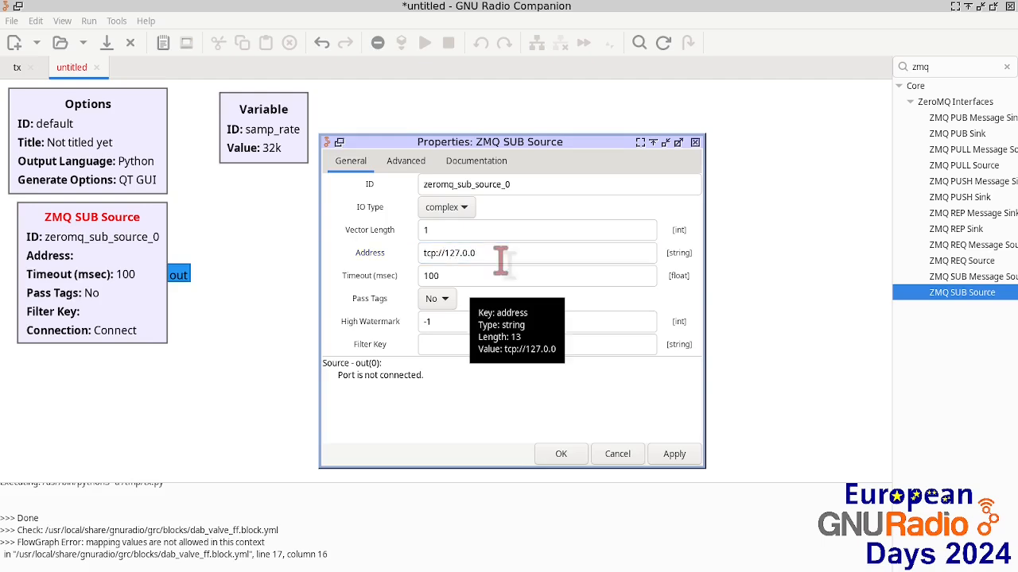
{"action": "left_click", "coordinate": [501, 260]}
{"action": "type", "text": ".1"}
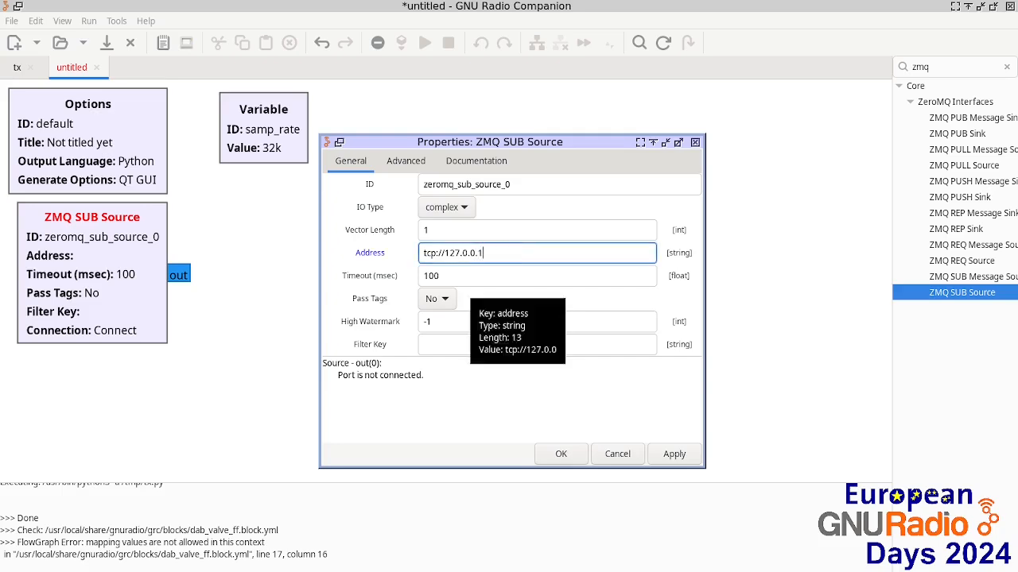
{"action": "type", "text": ":4242"}
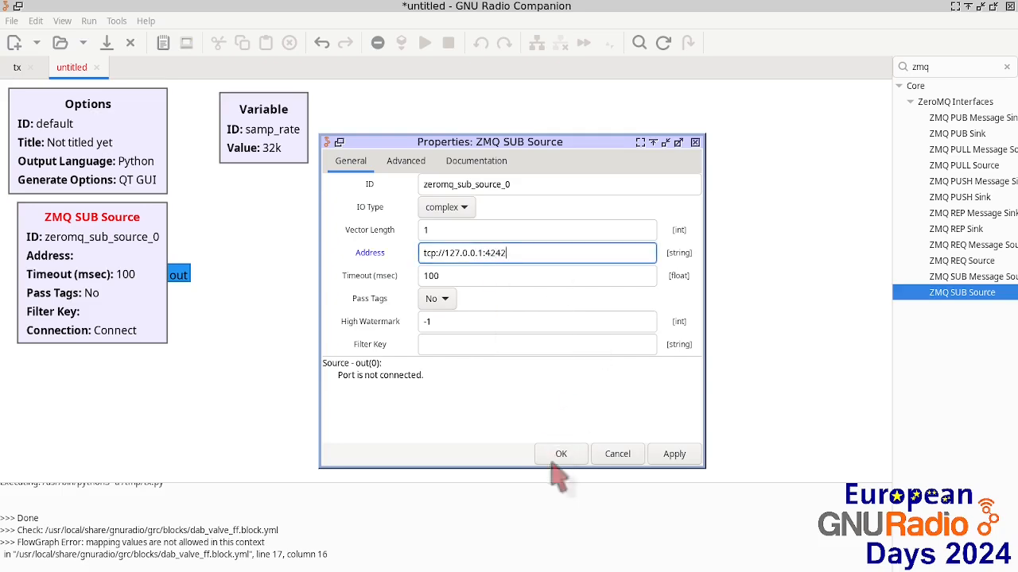
{"action": "left_click", "coordinate": [560, 454]}
{"action": "left_click_drag", "start_coordinate": [135, 226], "coordinate": [126, 226]}
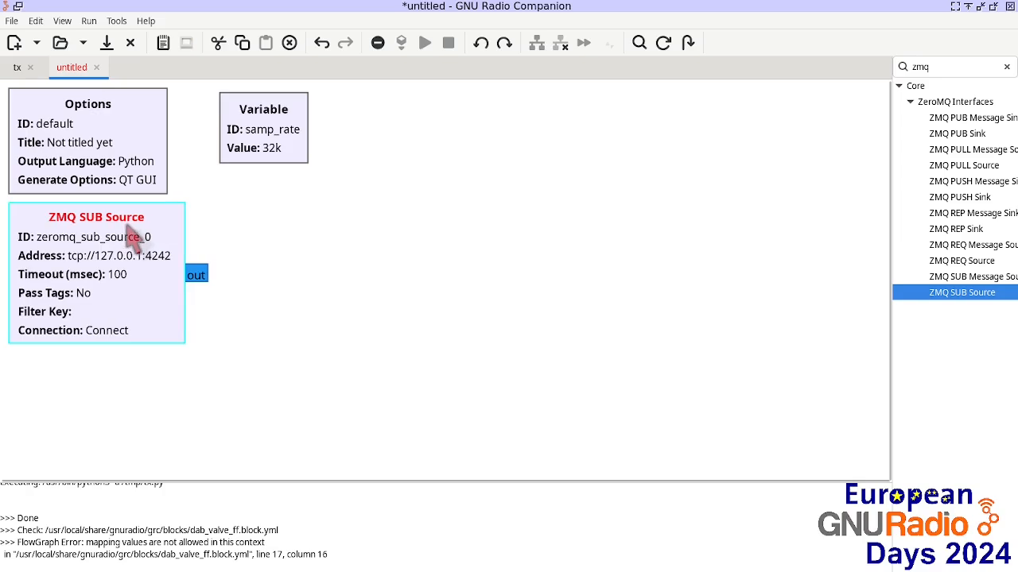
Step: Add a QT GUI Time Sink and connect the ZMQ SUB Source output to its input
{"action": "left_click", "coordinate": [22, 67]}
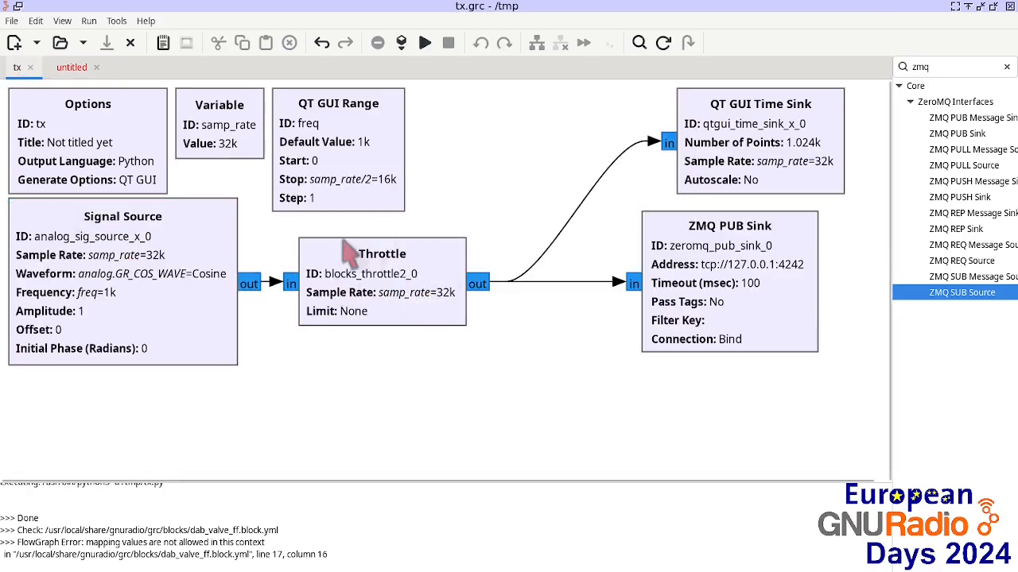
{"action": "left_click", "coordinate": [73, 67]}
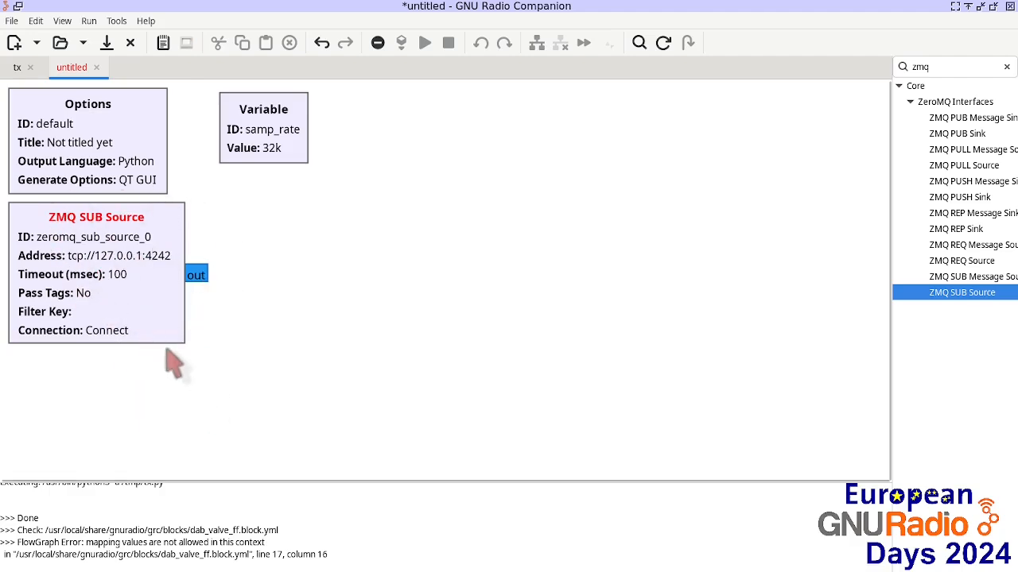
{"action": "double_click", "coordinate": [926, 67]}
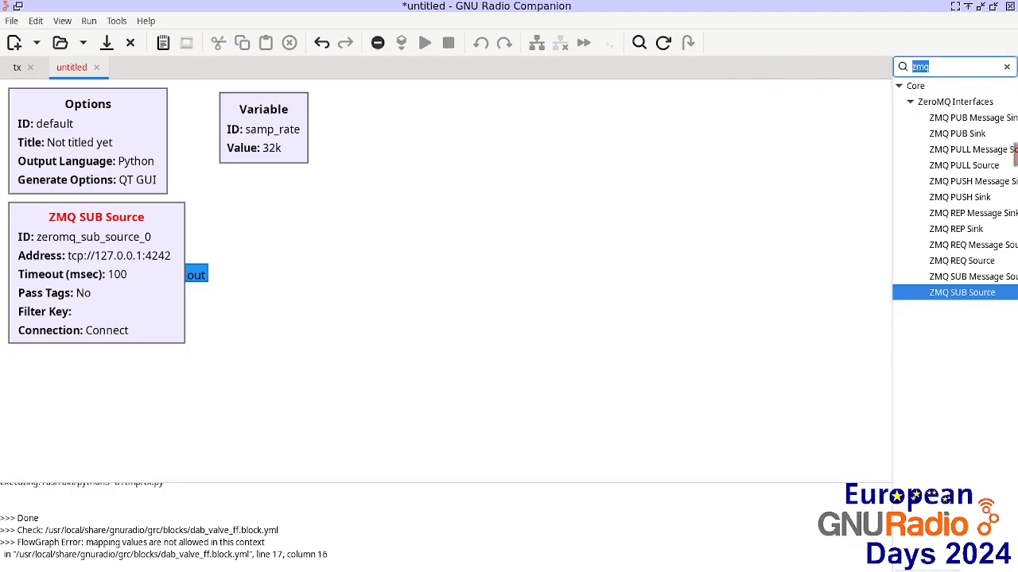
{"action": "type", "text": "time"}
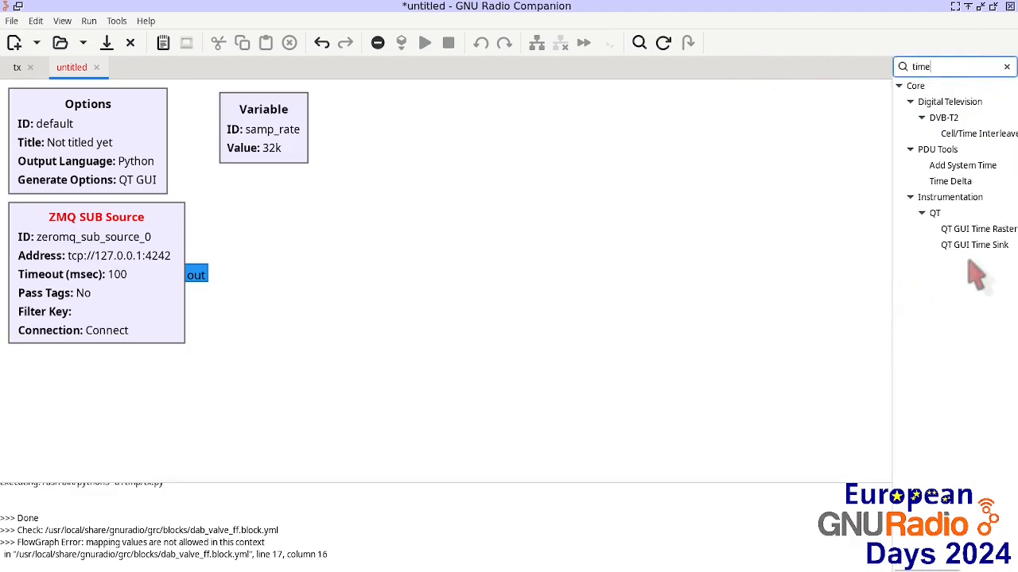
{"action": "left_click_drag", "start_coordinate": [981, 244], "coordinate": [420, 265]}
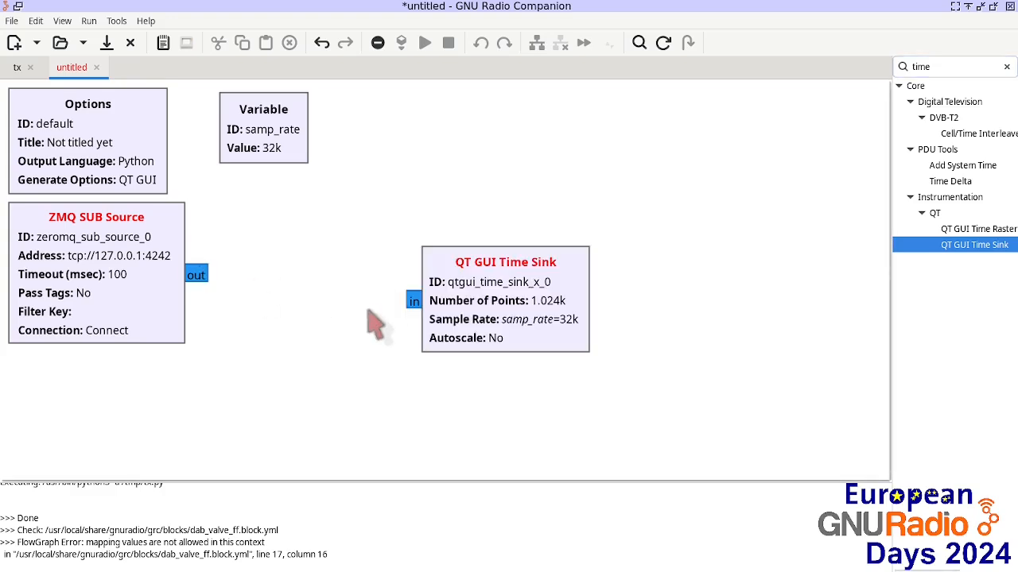
{"action": "left_click_drag", "start_coordinate": [415, 300], "coordinate": [250, 275]}
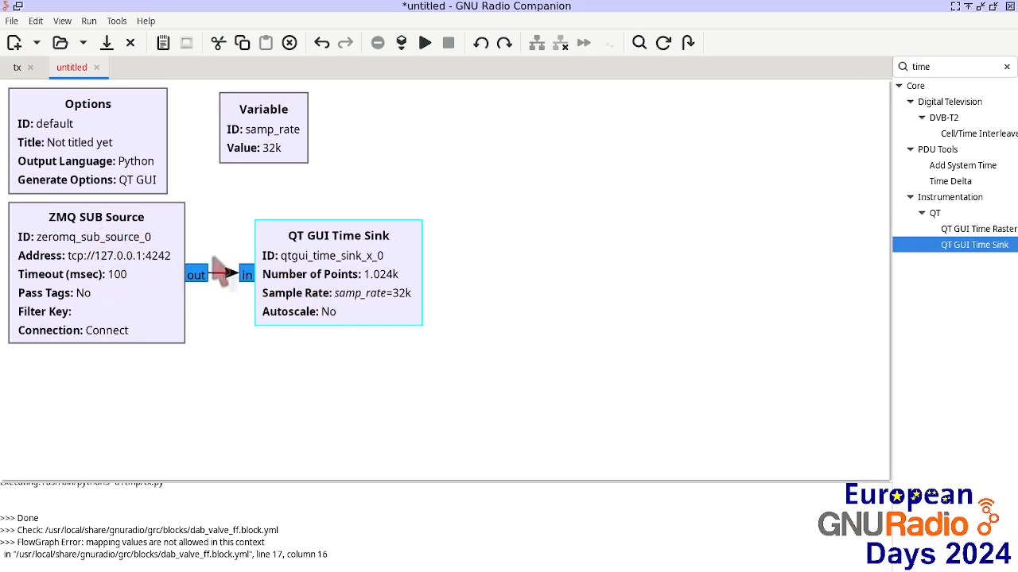
Step: Save the new flowgraph as rx
{"action": "left_click", "coordinate": [12, 20]}
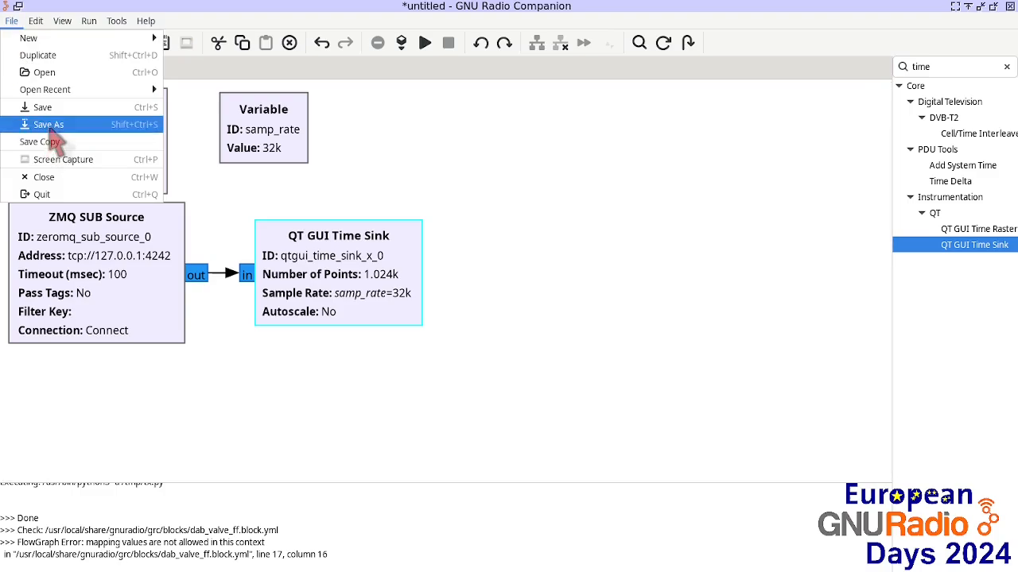
{"action": "left_click", "coordinate": [49, 126]}
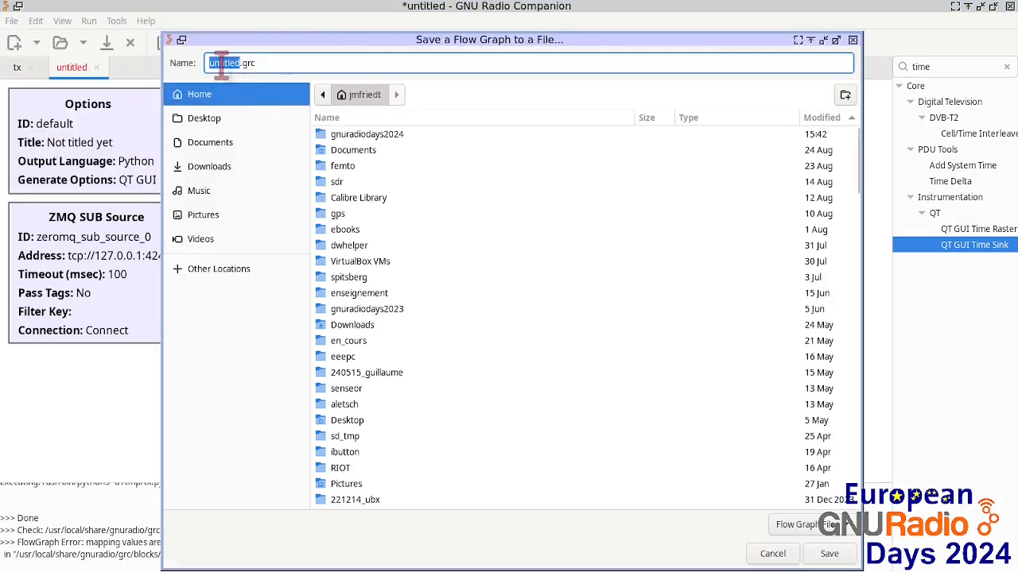
{"action": "type", "text": "rx"}
{"action": "key", "text": "Return"}
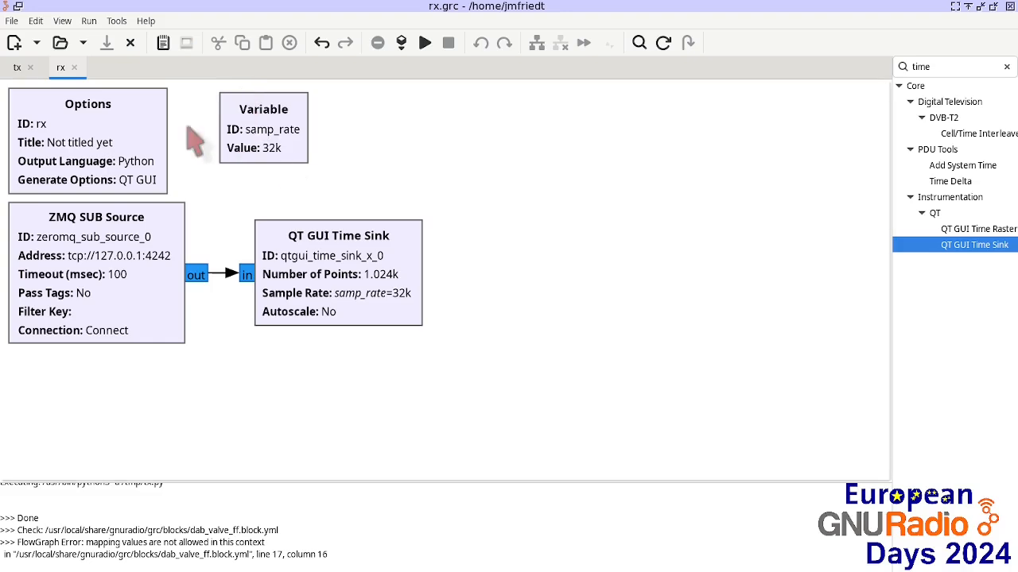
Step: Run the rx flowgraph and move its plot window aside
{"action": "left_click", "coordinate": [423, 43]}
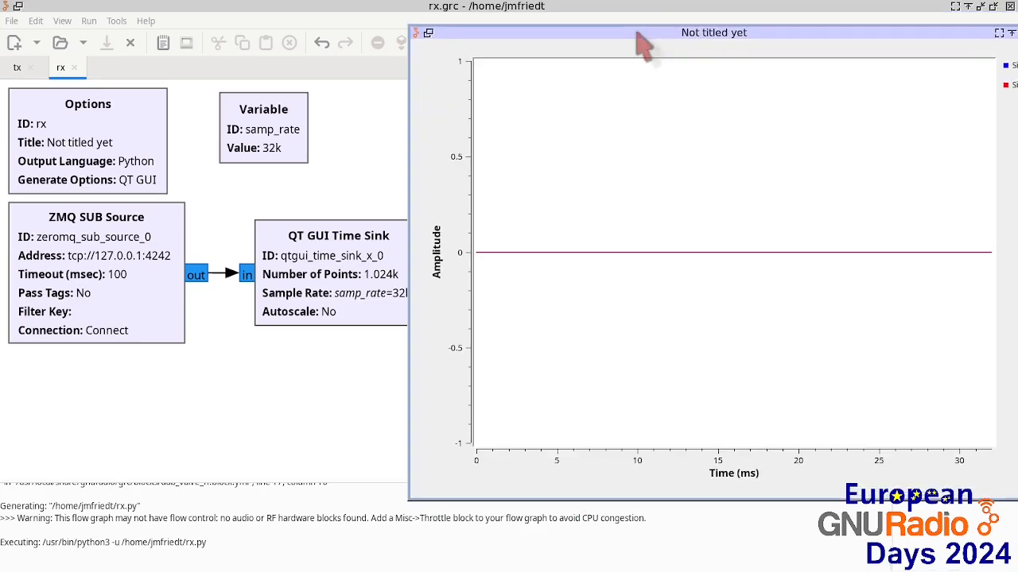
{"action": "left_click_drag", "start_coordinate": [422, 489], "coordinate": [587, 319]}
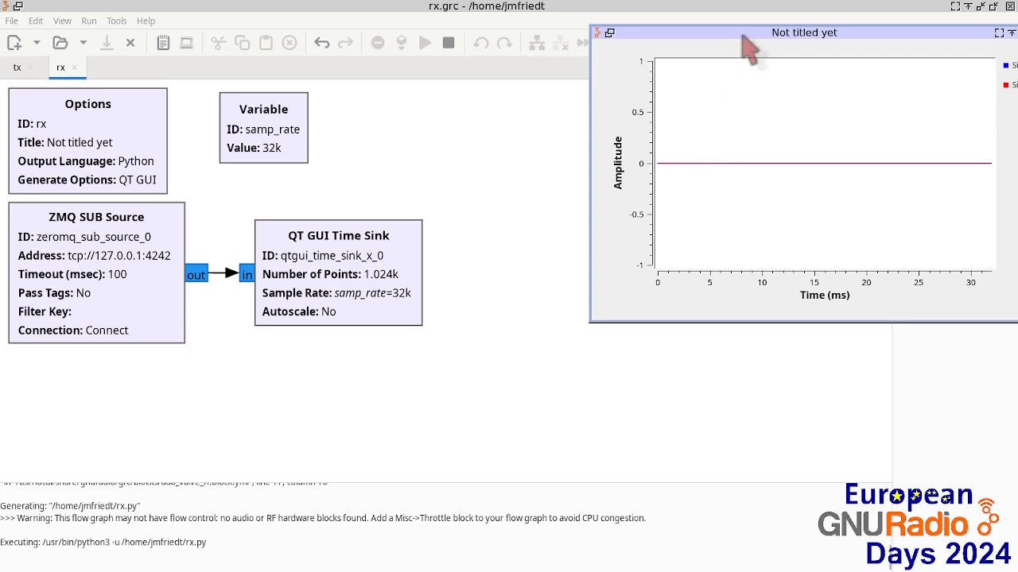
{"action": "left_click_drag", "start_coordinate": [754, 34], "coordinate": [682, 21]}
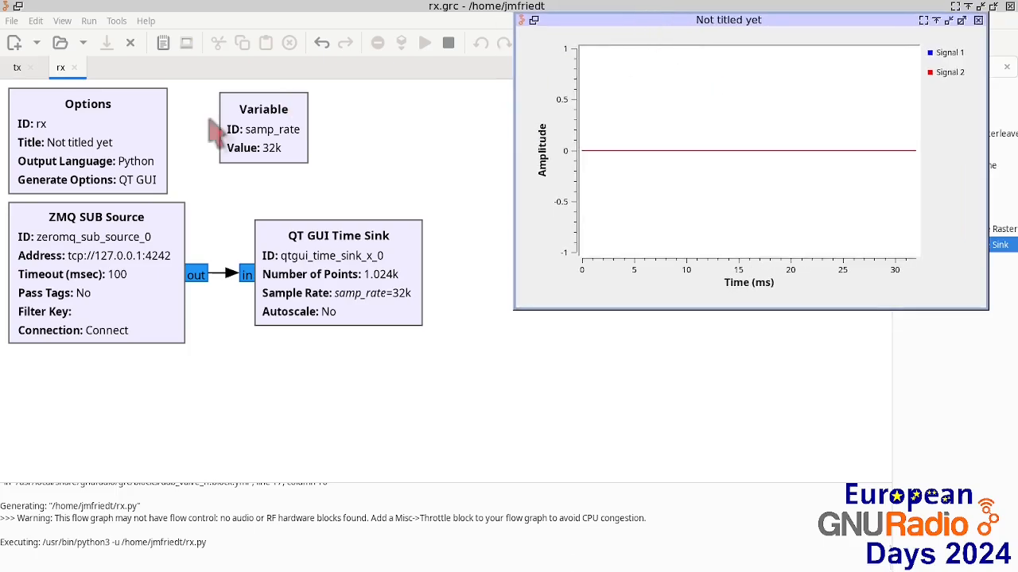
Step: Run the tx flowgraph alongside, lower its freq slider to about 220, and close both plot windows
{"action": "left_click", "coordinate": [16, 66]}
{"action": "left_click", "coordinate": [424, 43]}
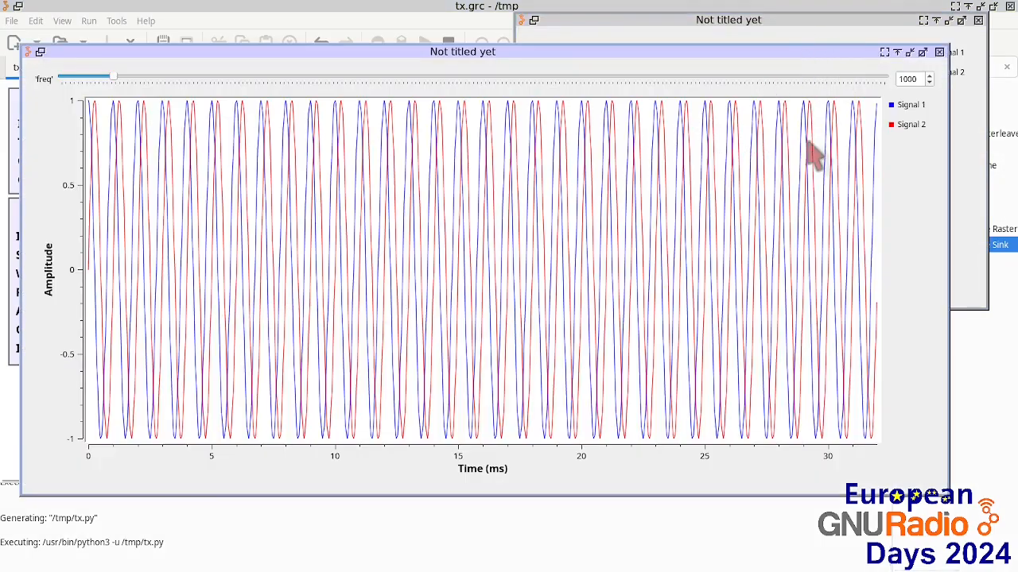
{"action": "left_click_drag", "start_coordinate": [956, 54], "coordinate": [501, 280]}
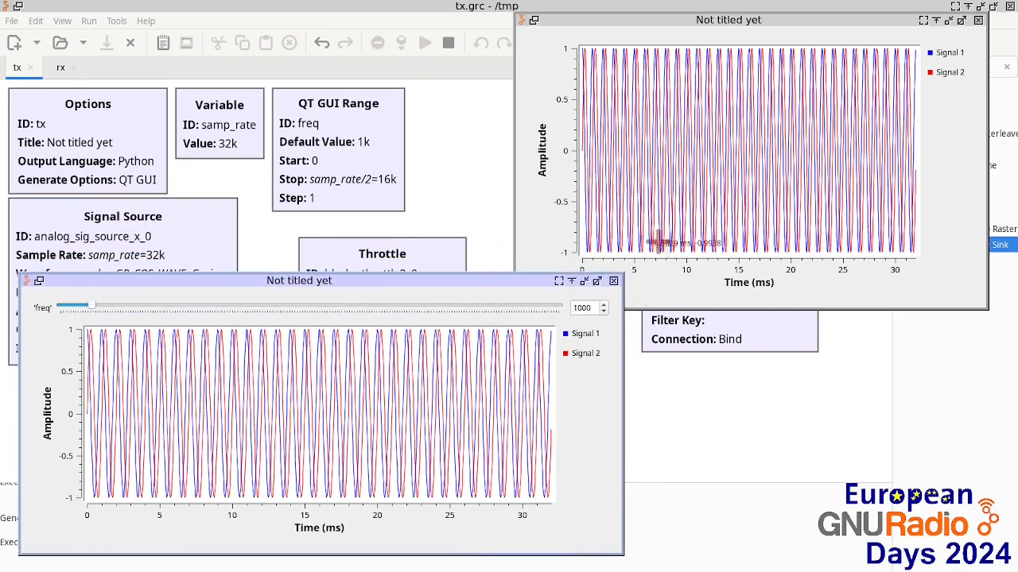
{"action": "left_click_drag", "start_coordinate": [105, 309], "coordinate": [62, 316]}
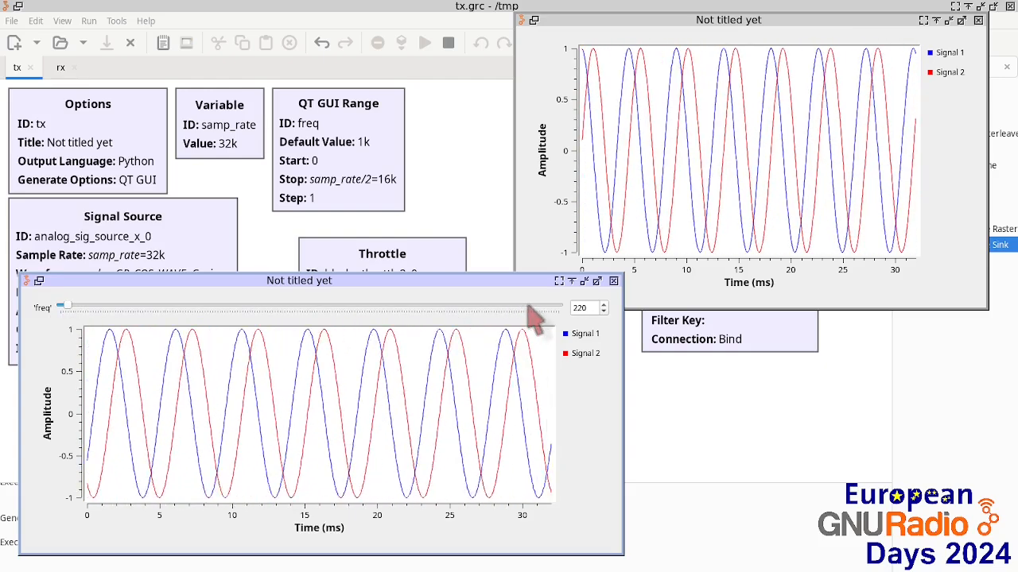
{"action": "left_click", "coordinate": [613, 282]}
{"action": "left_click", "coordinate": [977, 20]}
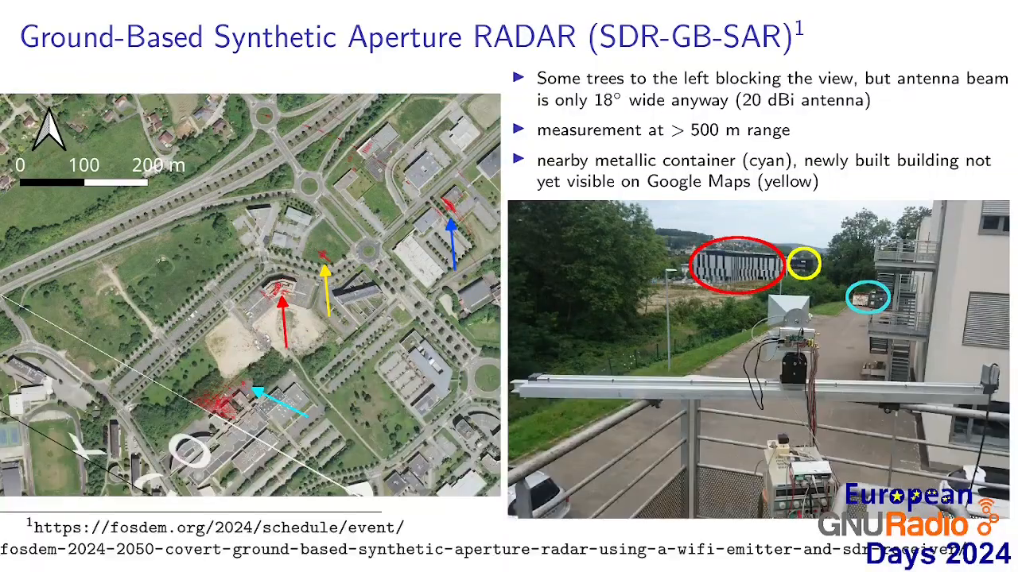
{"action": "key", "text": "Right"}
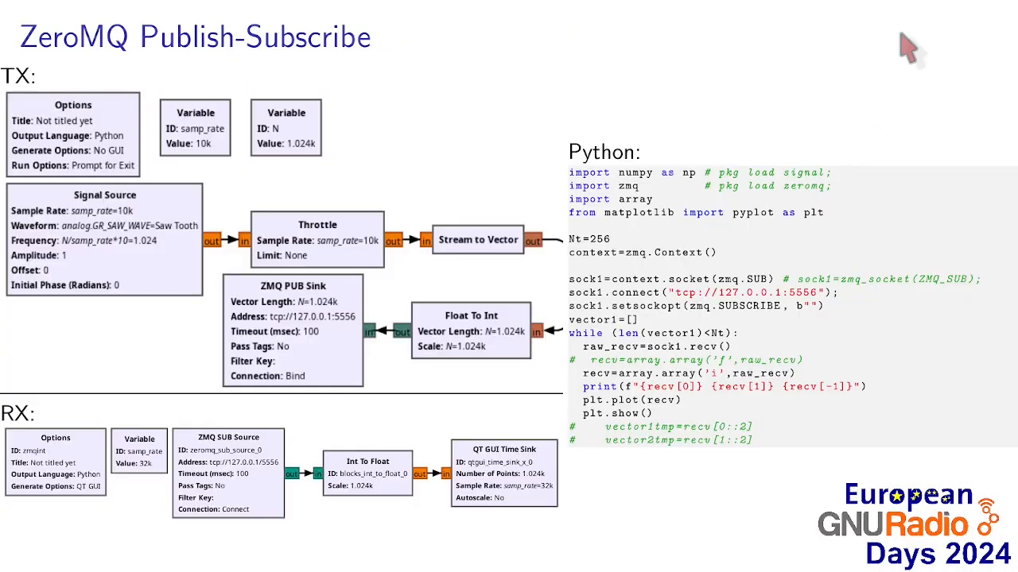
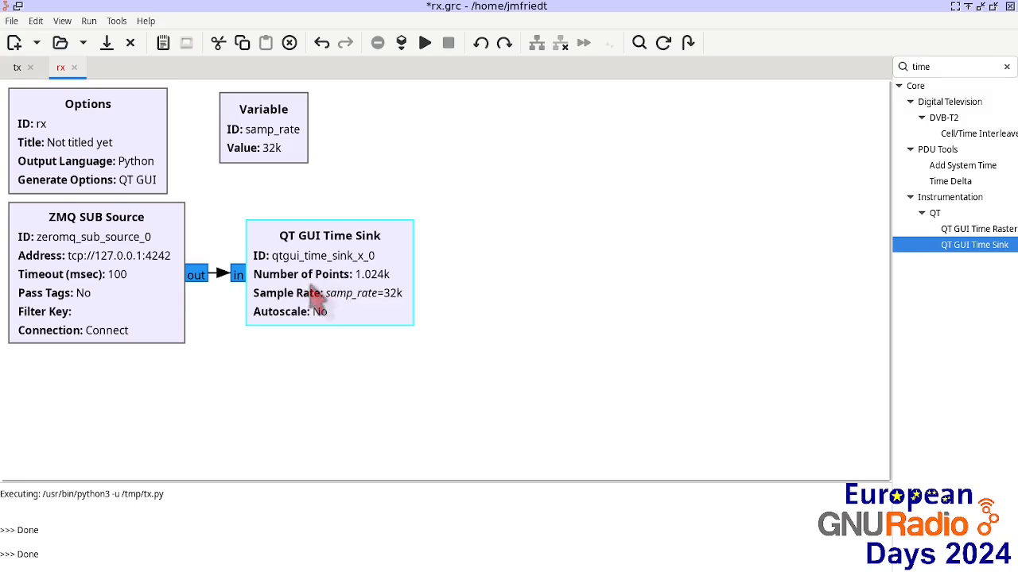
Step: Shift the rx samp_rate Variable block next to the Options block, then compare the tx and rx flowgraphs
{"action": "left_click_drag", "start_coordinate": [260, 141], "coordinate": [215, 137]}
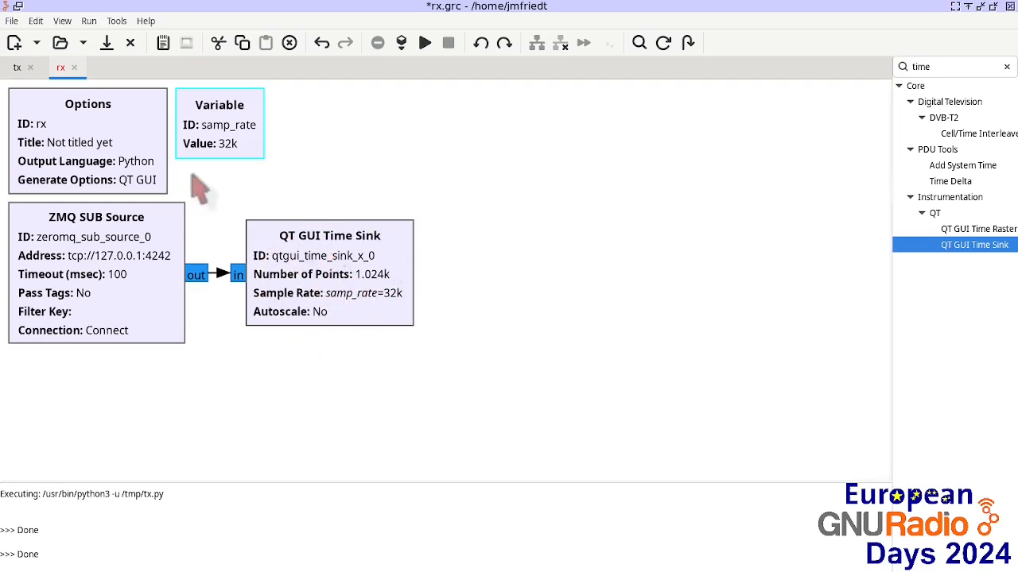
{"action": "left_click", "coordinate": [16, 67]}
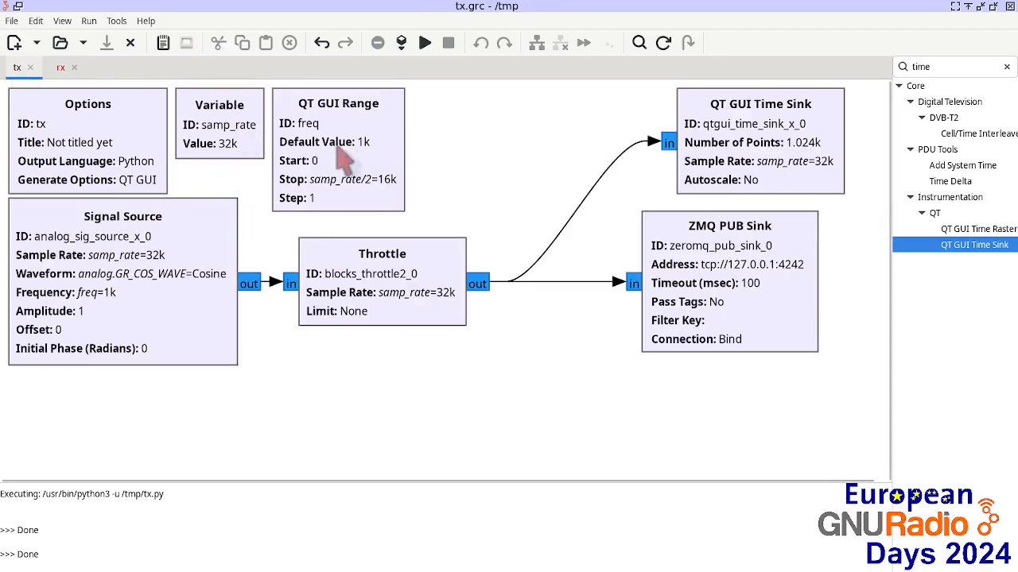
{"action": "left_click", "coordinate": [60, 69]}
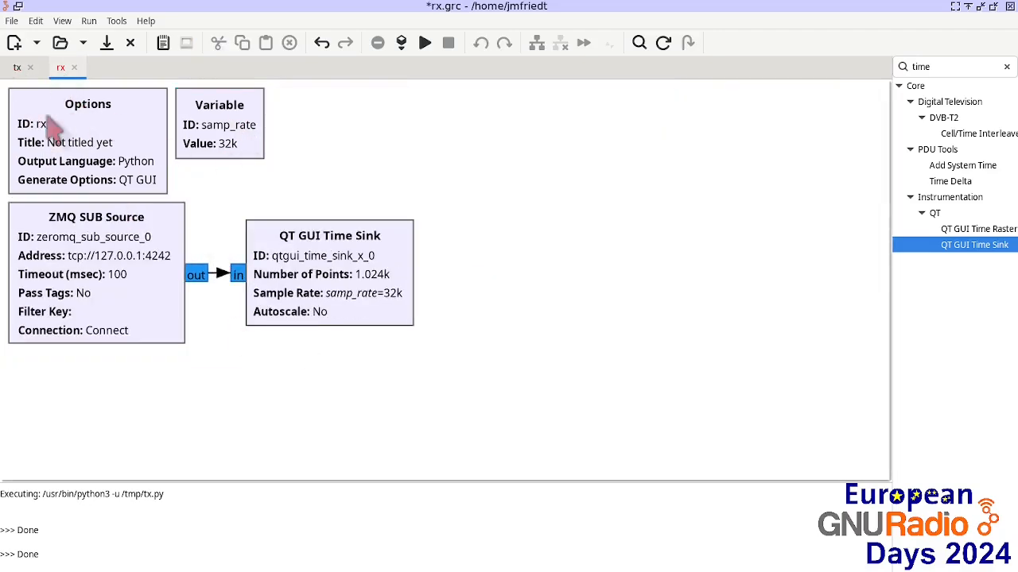
{"action": "left_click", "coordinate": [17, 67]}
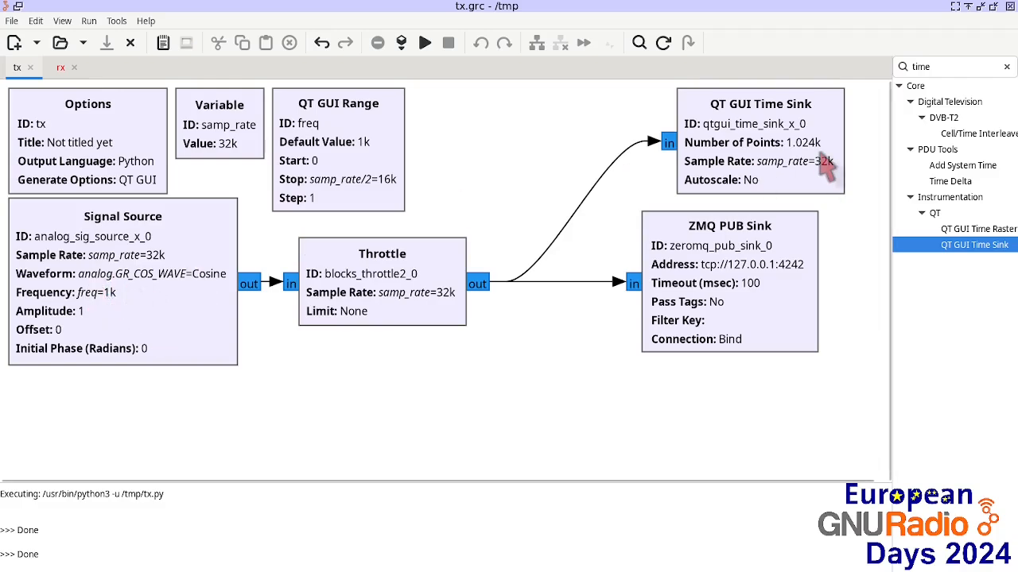
{"action": "left_click", "coordinate": [60, 68]}
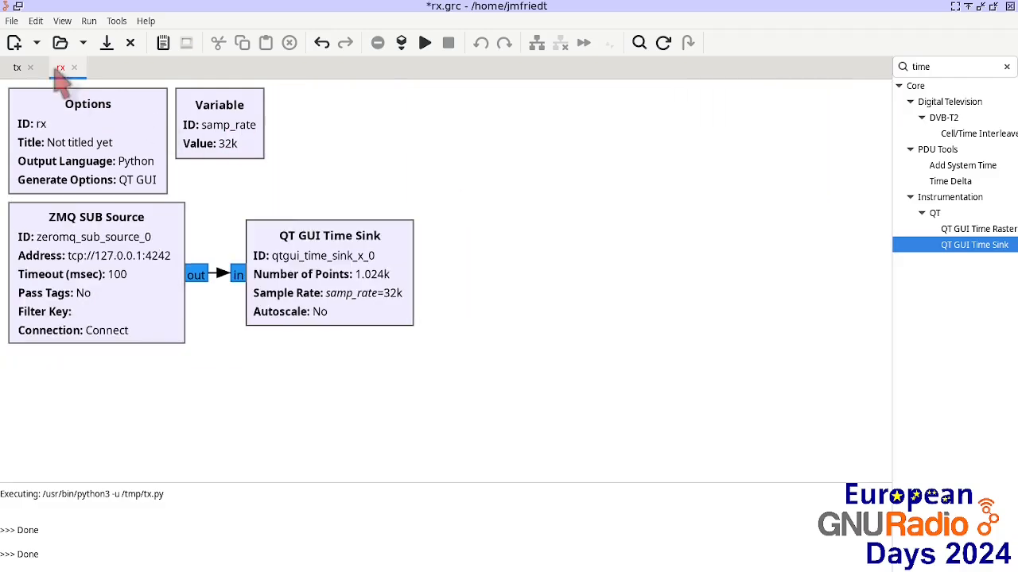
{"action": "left_click", "coordinate": [17, 67]}
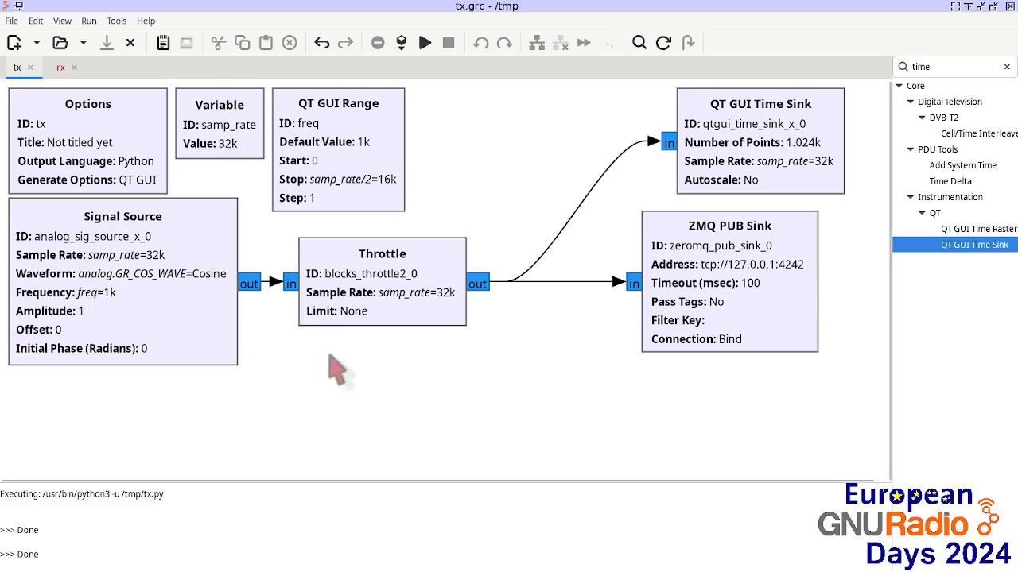
Step: Search the block library for xml and add an XMLRPC Server block to the tx flowgraph
{"action": "double_click", "coordinate": [936, 67]}
{"action": "type", "text": "xml"}
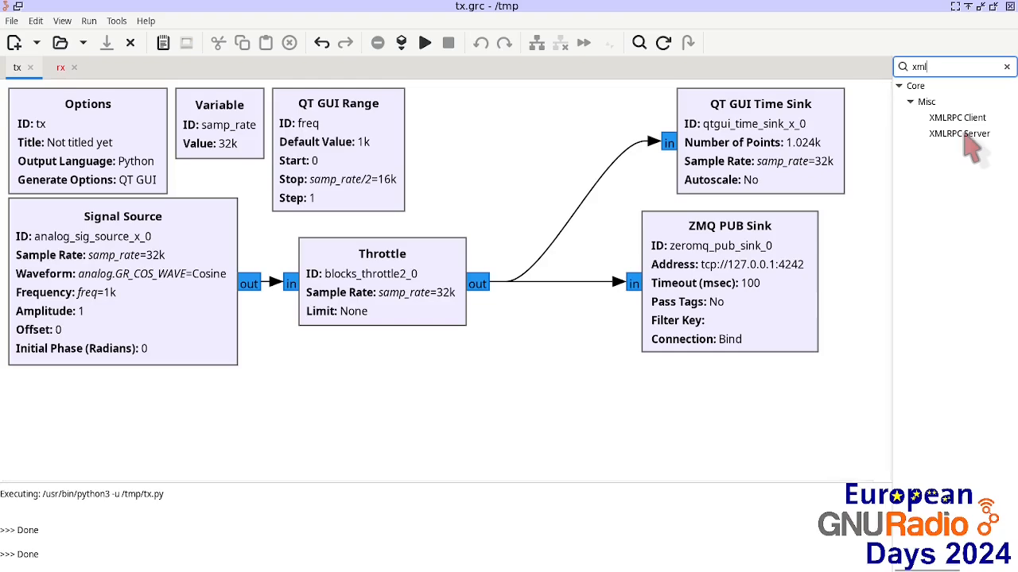
{"action": "left_click_drag", "start_coordinate": [958, 135], "coordinate": [479, 131]}
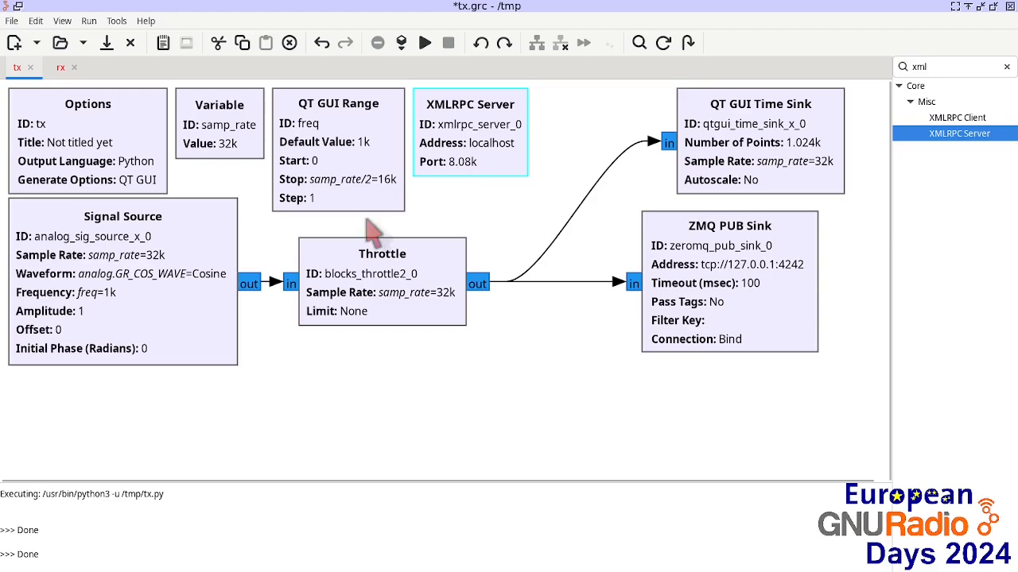
Step: Add an XMLRPC Client block to the rx flowgraph
{"action": "left_click", "coordinate": [59, 68]}
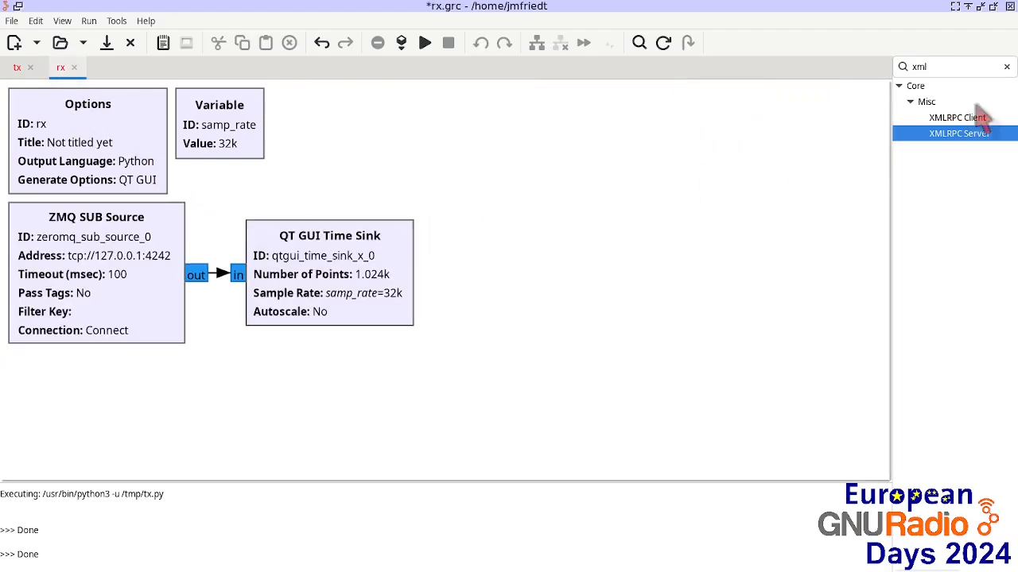
{"action": "left_click_drag", "start_coordinate": [958, 117], "coordinate": [323, 122]}
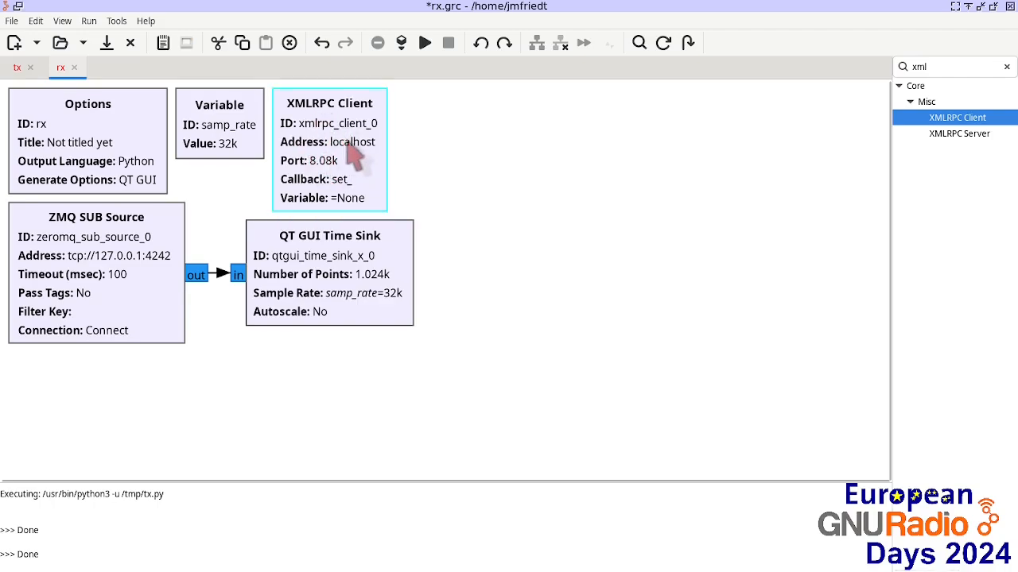
Step: Switch between the tx and rx flowgraphs to compare their XMLRPC blocks
{"action": "left_click", "coordinate": [17, 68]}
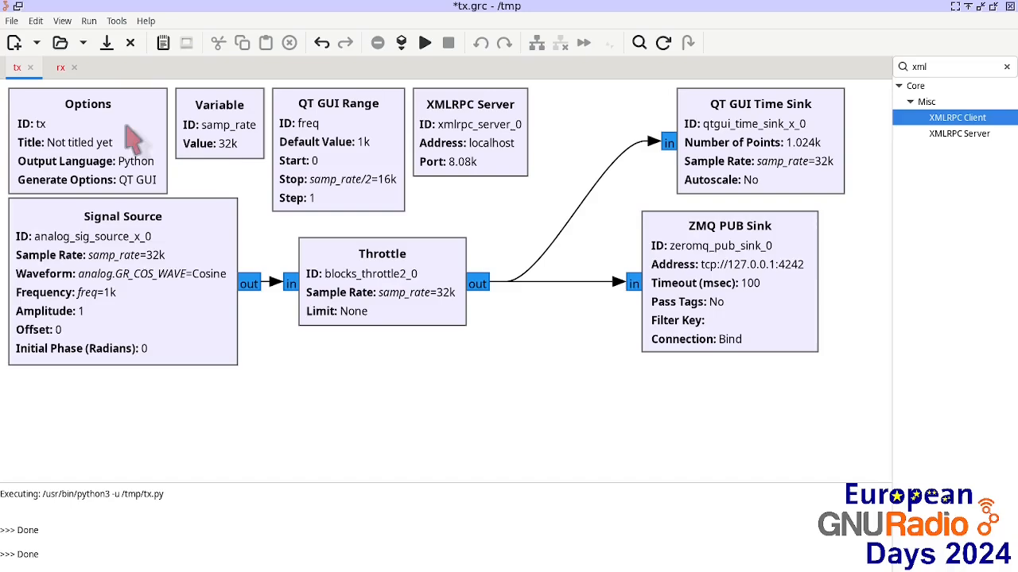
{"action": "left_click", "coordinate": [61, 68]}
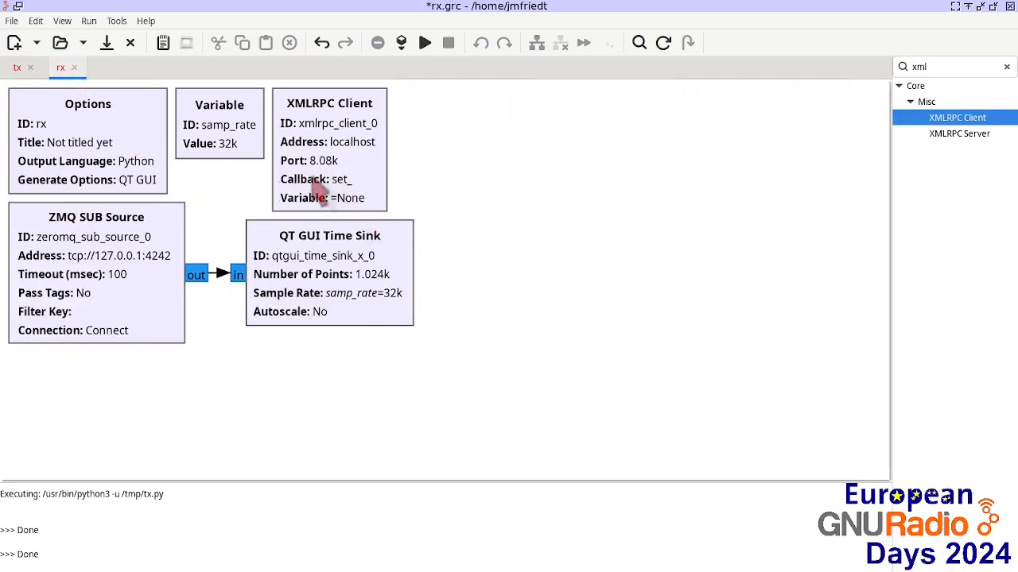
{"action": "left_click", "coordinate": [17, 68]}
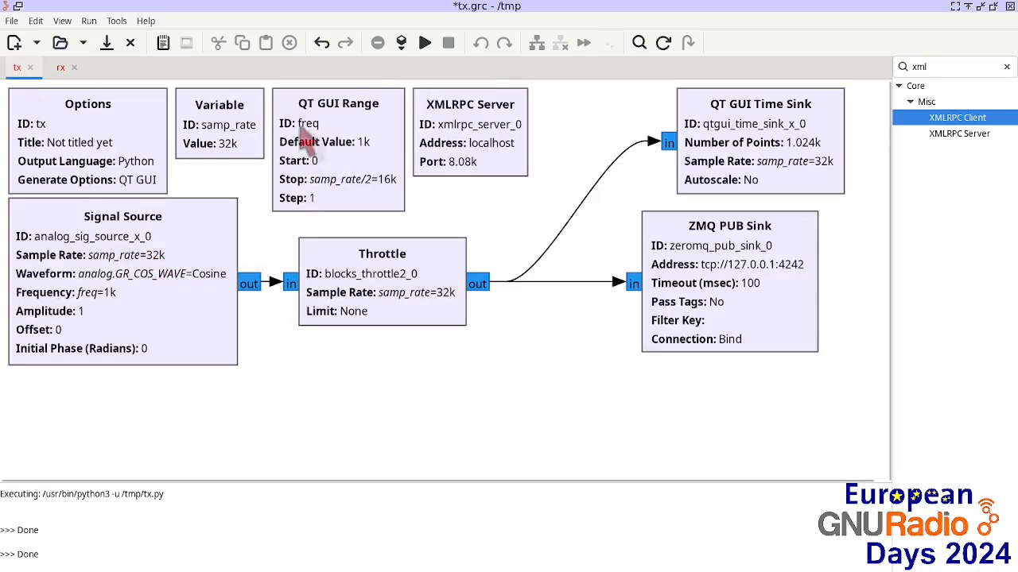
{"action": "left_click", "coordinate": [61, 68]}
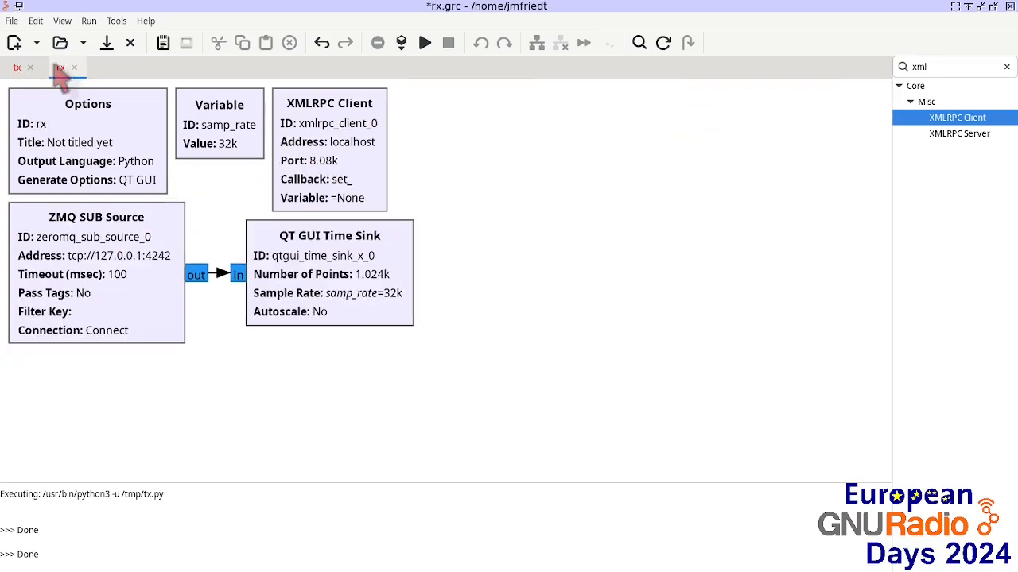
Step: Set the XMLRPC Client's Callback to set_freq and its Variable to myfreq
{"action": "double_click", "coordinate": [342, 159]}
{"action": "left_click", "coordinate": [466, 253]}
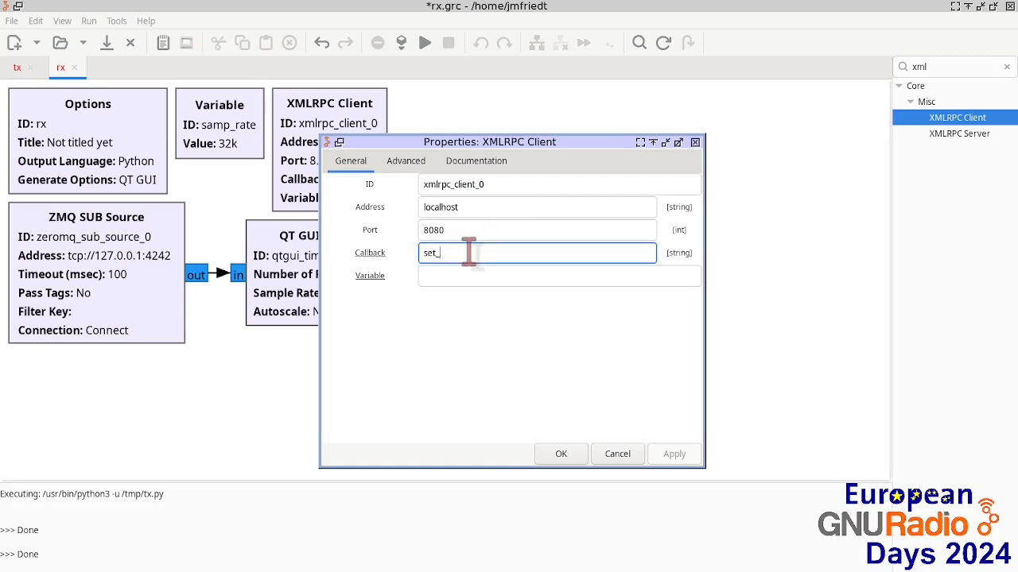
{"action": "type", "text": "freq"}
{"action": "left_click", "coordinate": [469, 281]}
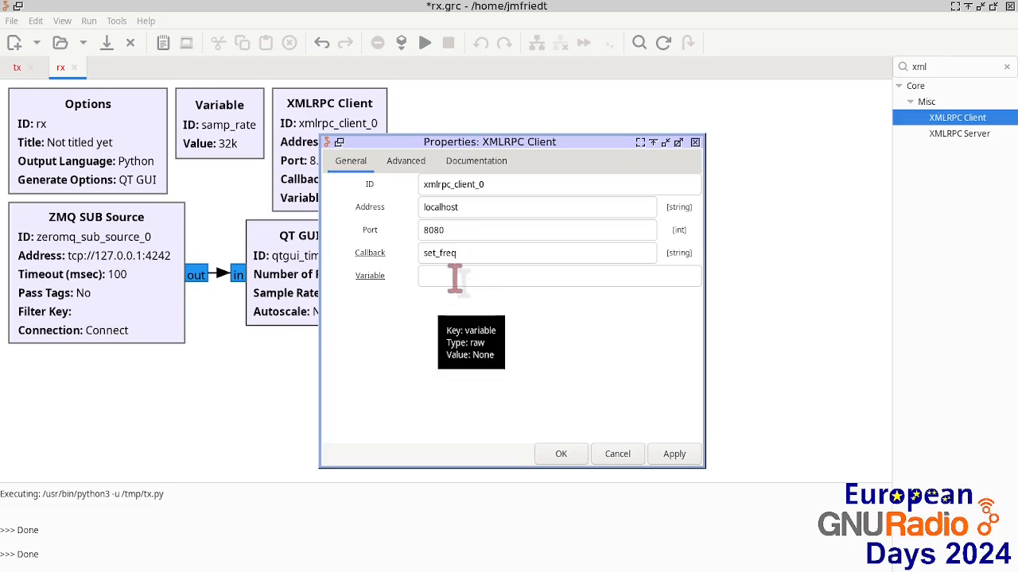
{"action": "left_click", "coordinate": [455, 278]}
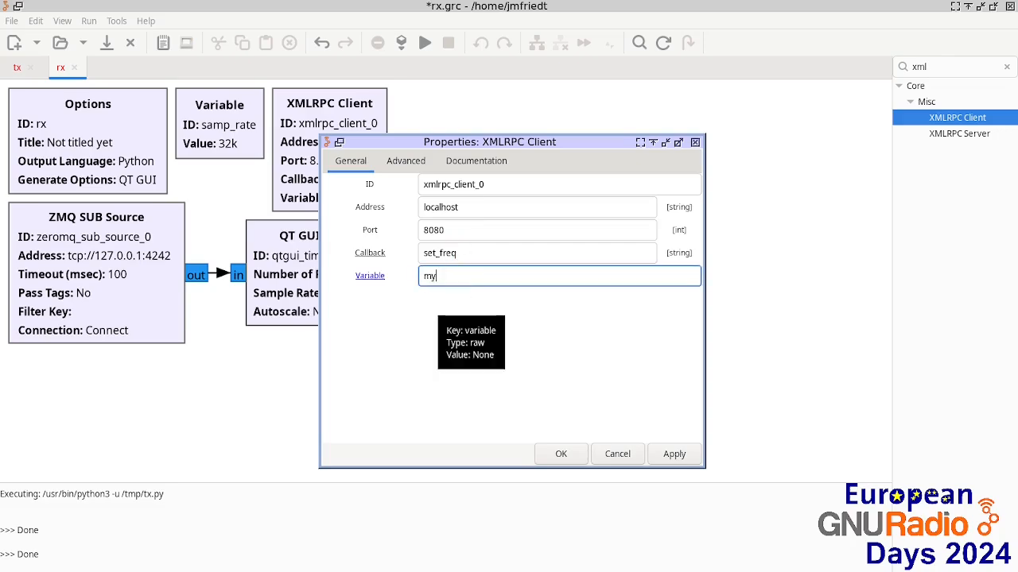
{"action": "type", "text": "myfreq"}
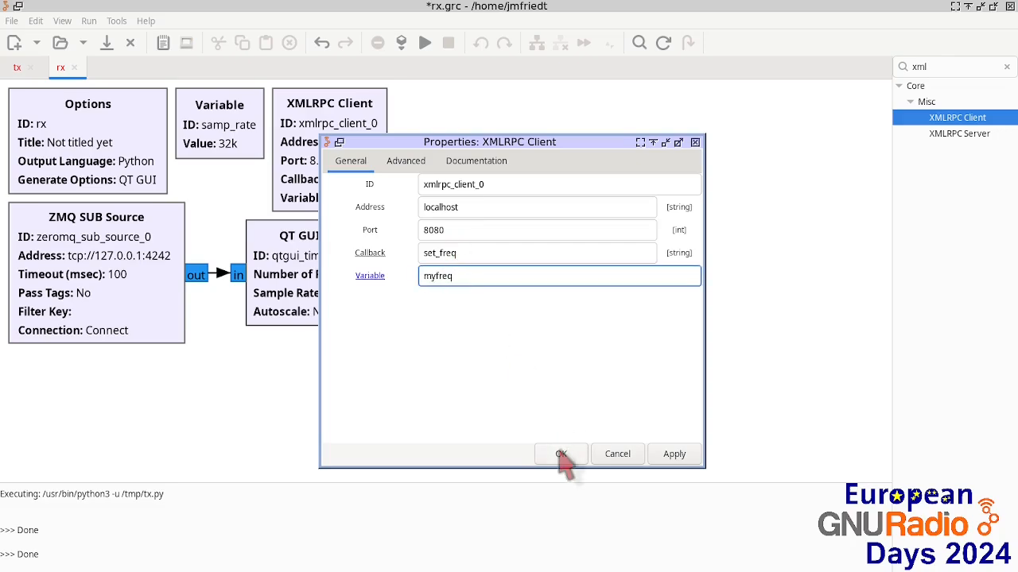
{"action": "left_click", "coordinate": [561, 454]}
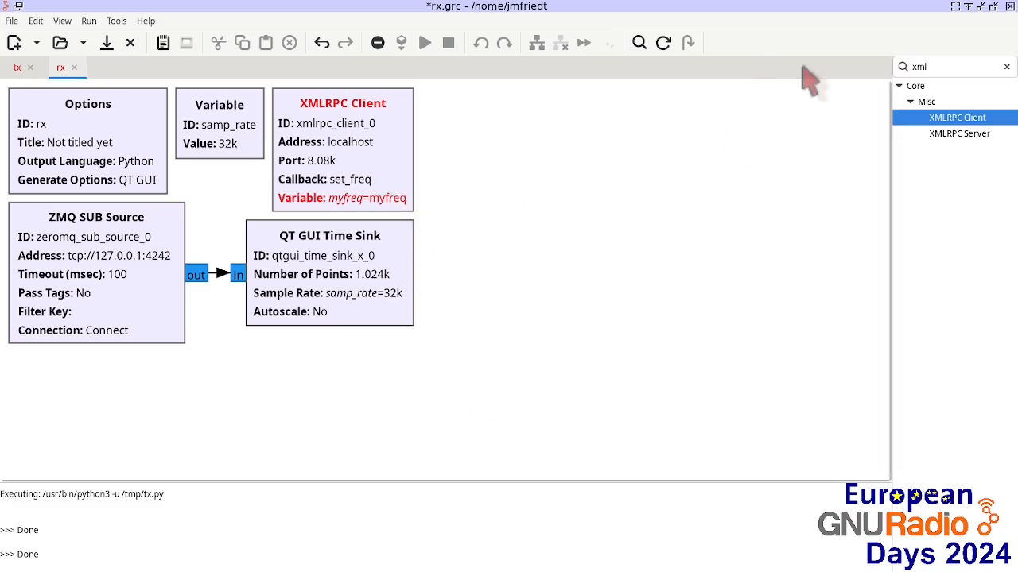
Step: Search for range and add a QT GUI Range block to the rx flowgraph
{"action": "double_click", "coordinate": [954, 67]}
{"action": "type", "text": "range"}
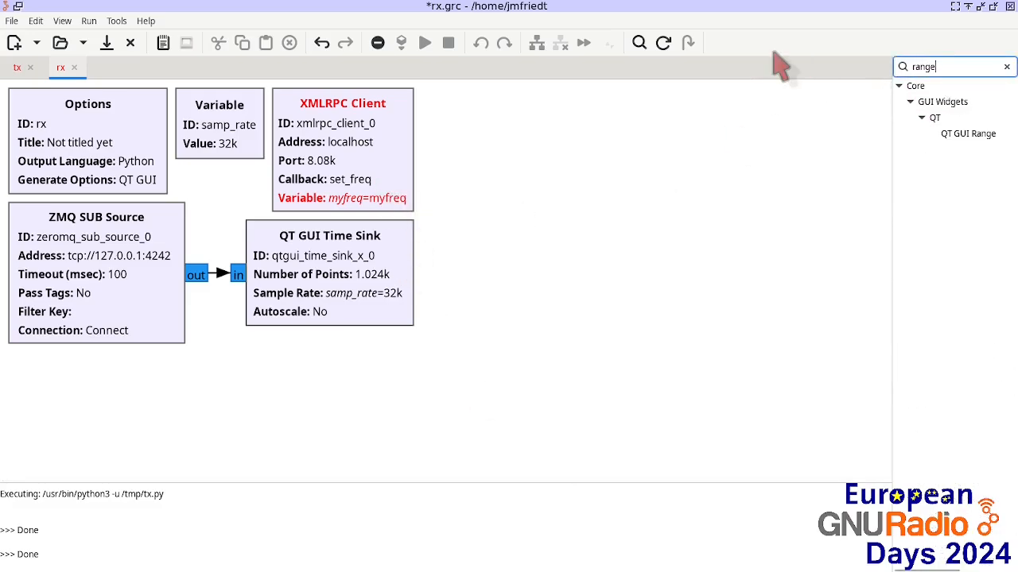
{"action": "left_click_drag", "start_coordinate": [954, 133], "coordinate": [497, 143]}
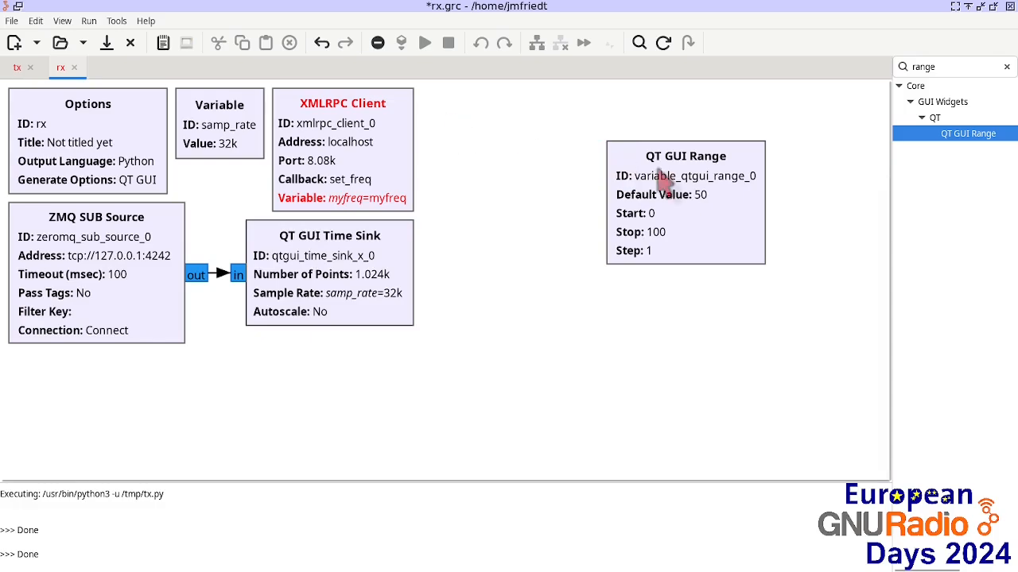
Step: Place the range block beside the XMLRPC Client and set its ID to myfreq, Stop to samp_rate/2, default 440
{"action": "left_click_drag", "start_coordinate": [666, 204], "coordinate": [479, 127]}
{"action": "double_click", "coordinate": [480, 127]}
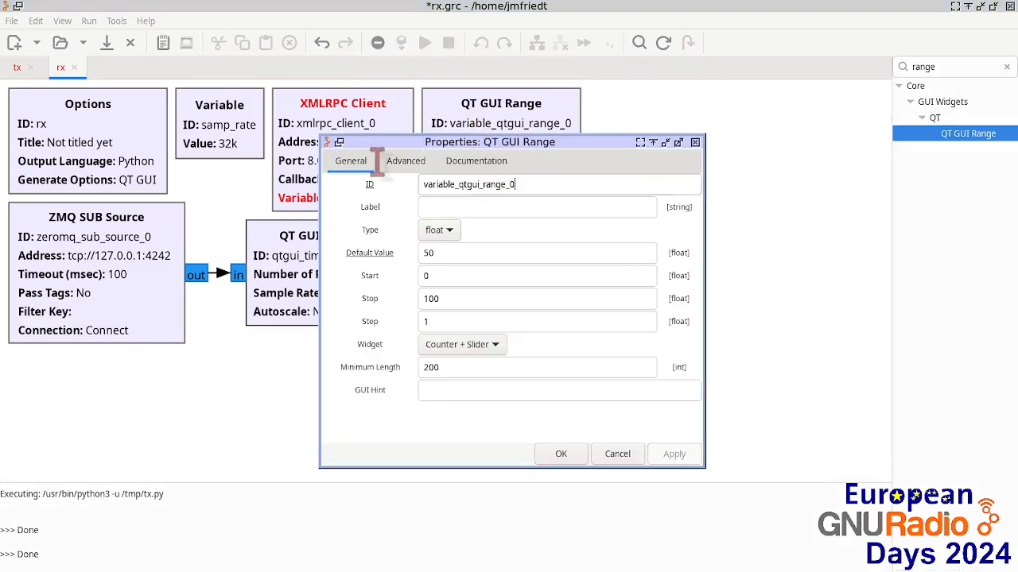
{"action": "type", "text": "myfreq"}
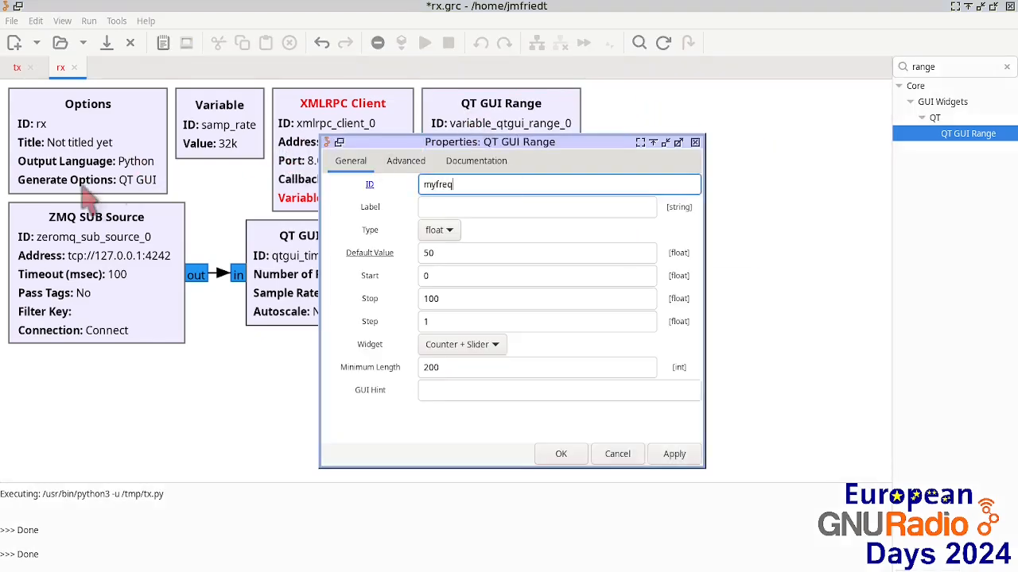
{"action": "double_click", "coordinate": [444, 301]}
{"action": "type", "text": "samp"}
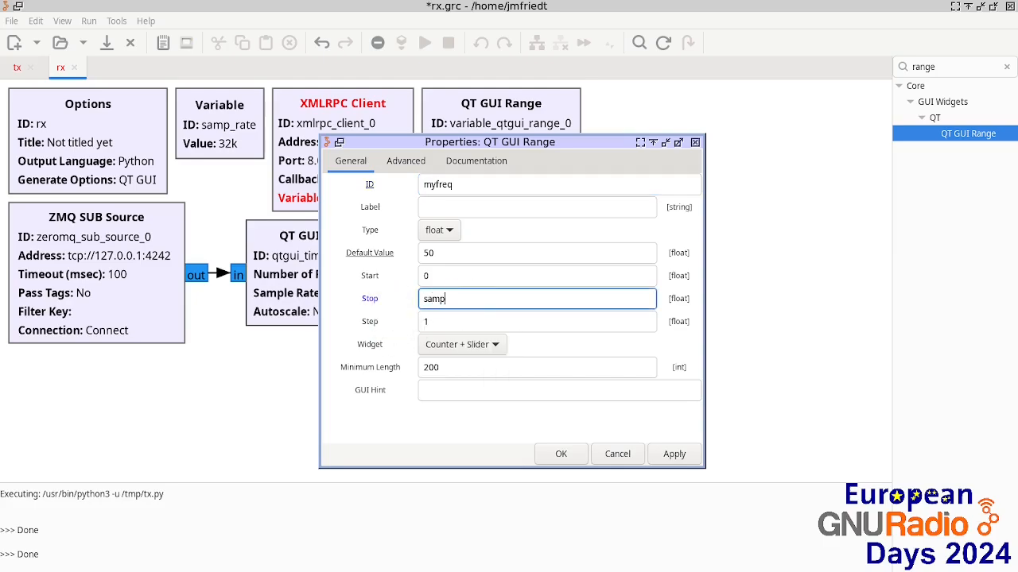
{"action": "type", "text": "_rate/2"}
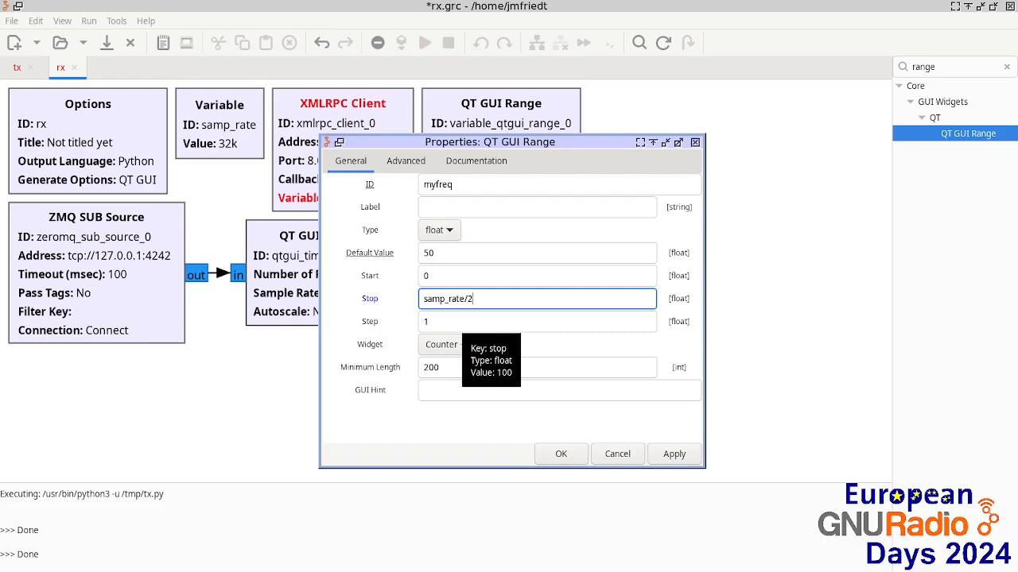
{"action": "double_click", "coordinate": [483, 254]}
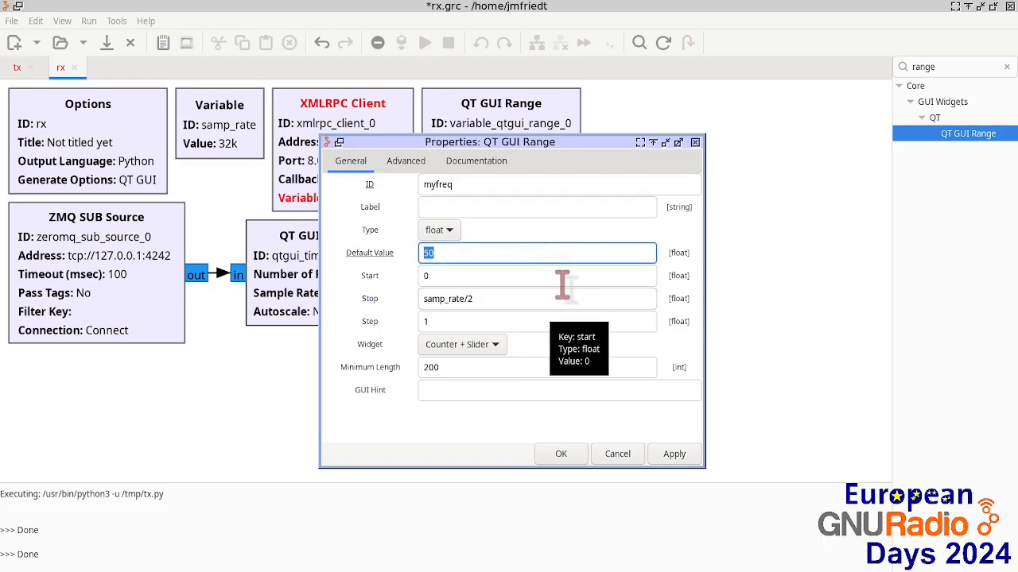
{"action": "left_click", "coordinate": [562, 452]}
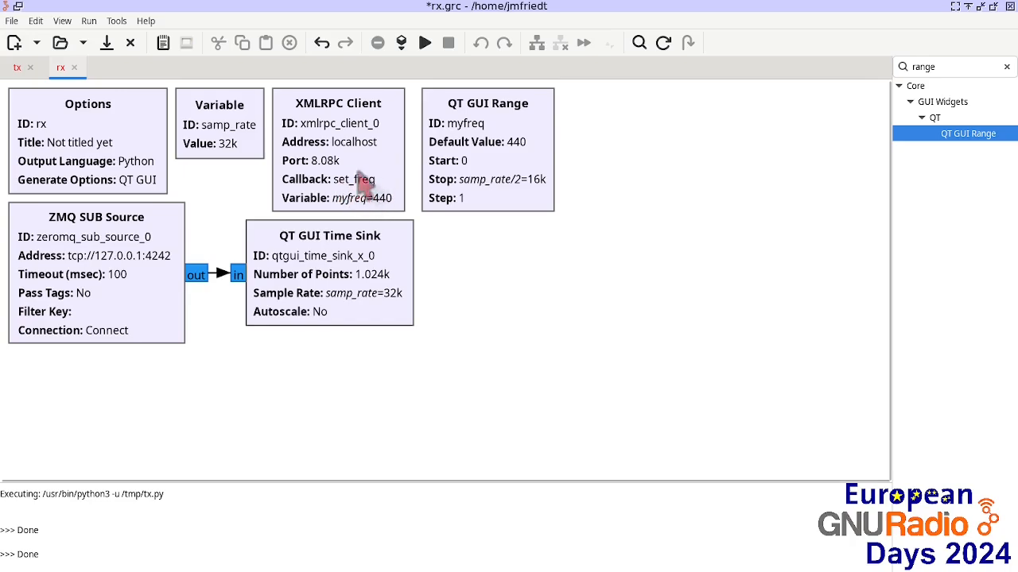
Step: Switch to the tx flowgraph and run it
{"action": "left_click", "coordinate": [17, 66]}
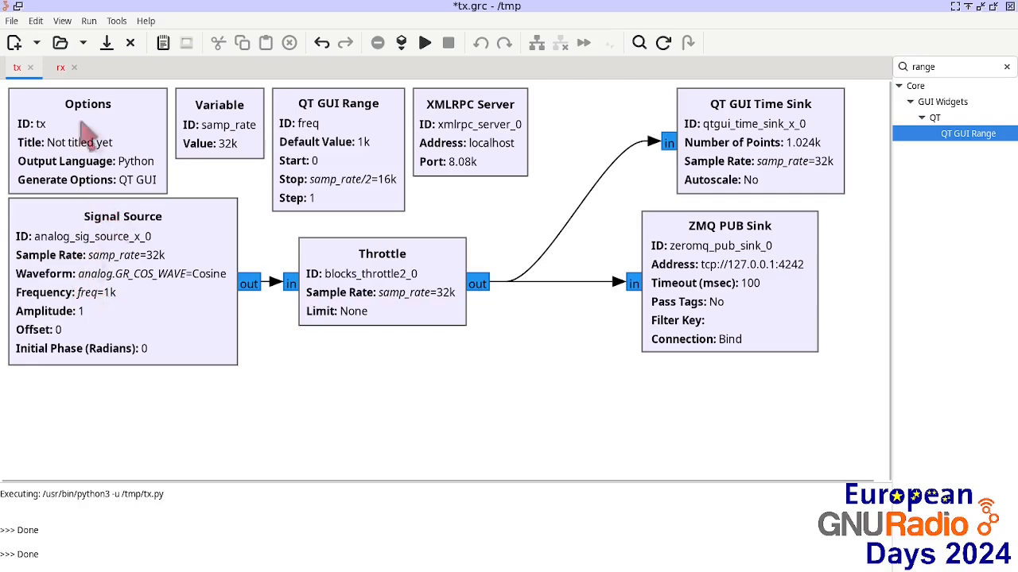
{"action": "left_click", "coordinate": [60, 67]}
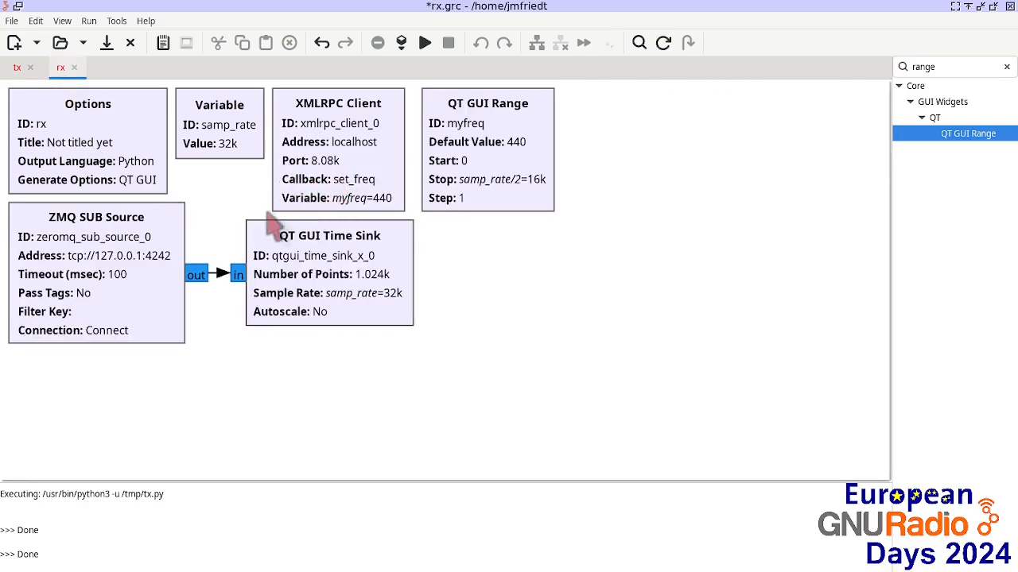
{"action": "left_click", "coordinate": [17, 67]}
{"action": "left_click", "coordinate": [425, 44]}
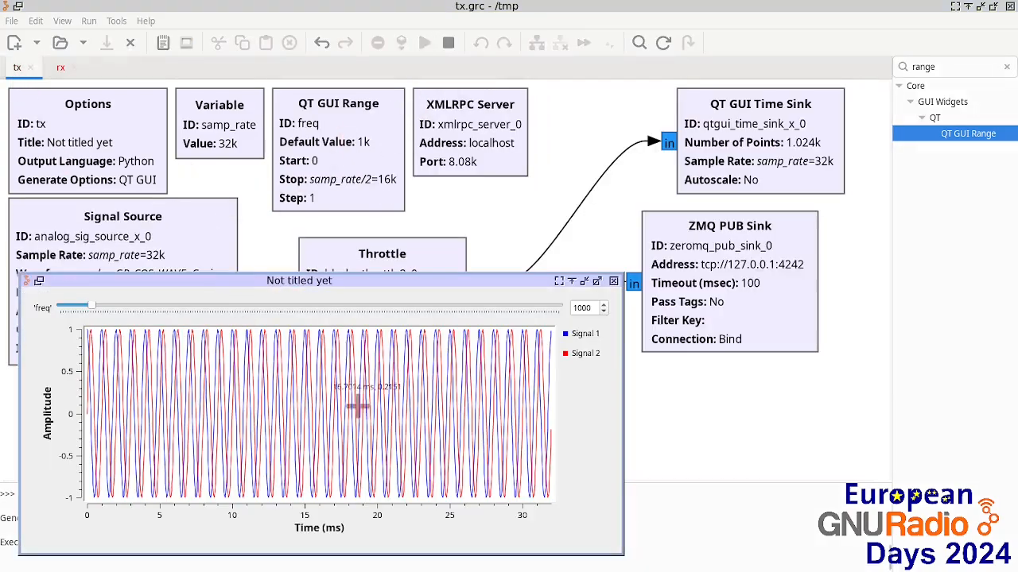
Step: Widen the tx plot window, then run the rx flowgraph and move its window to the upper right
{"action": "left_click_drag", "start_coordinate": [612, 399], "coordinate": [840, 400]}
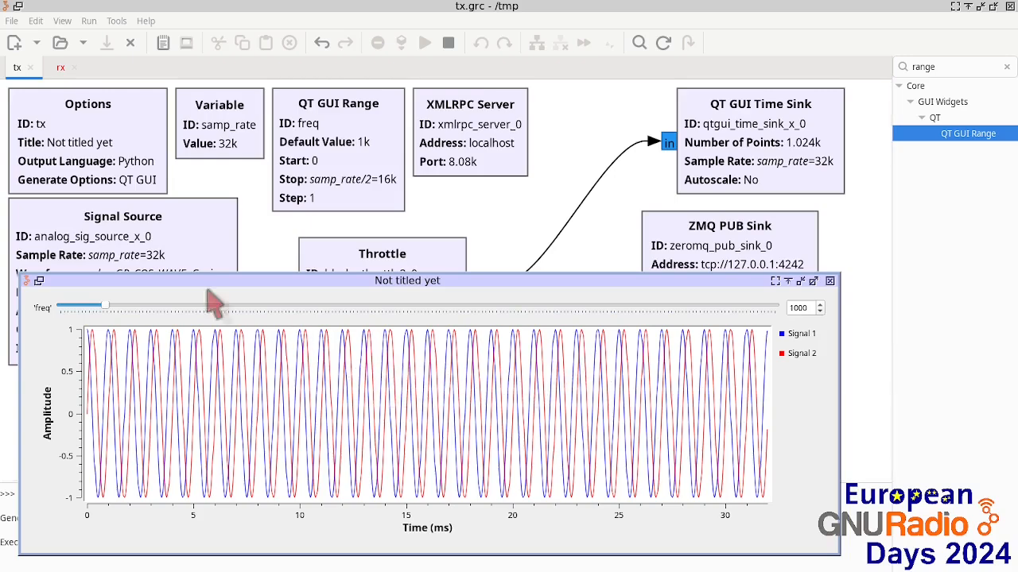
{"action": "left_click", "coordinate": [62, 68]}
{"action": "left_click", "coordinate": [424, 42]}
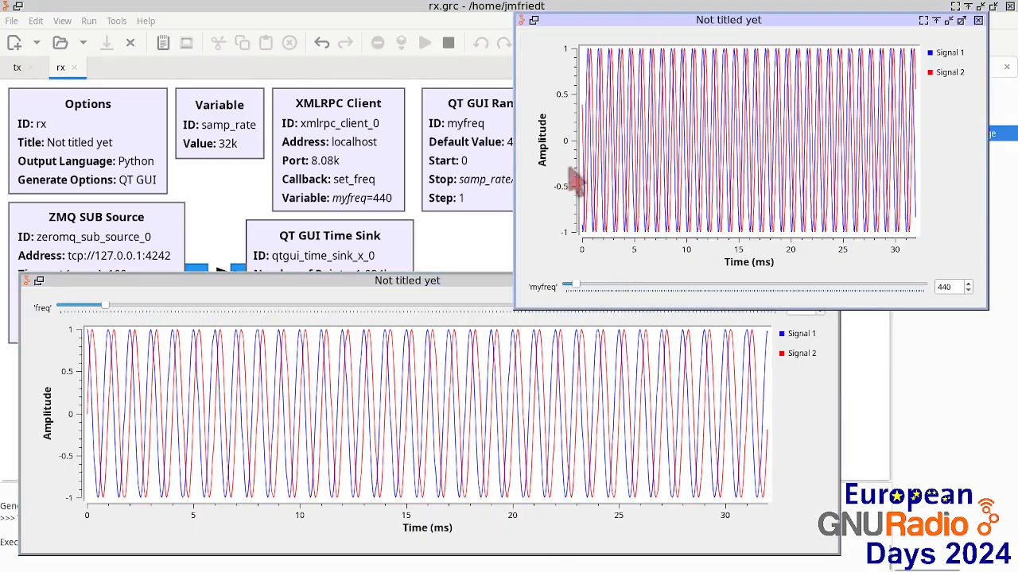
{"action": "left_click_drag", "start_coordinate": [617, 19], "coordinate": [646, 5]}
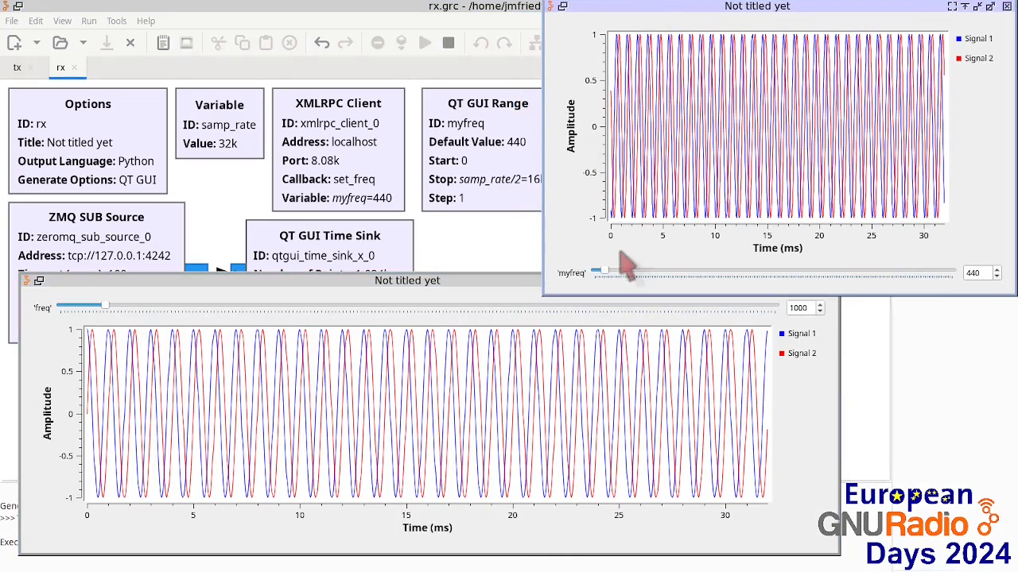
Step: Move the rx myfreq slider down to 0 and then up to about 1555
{"action": "mouse_move", "coordinate": [604, 272]}
{"action": "left_mouse_down"}
{"action": "mouse_move", "coordinate": [732, 277]}
{"action": "mouse_move", "coordinate": [594, 274]}
{"action": "left_mouse_up"}
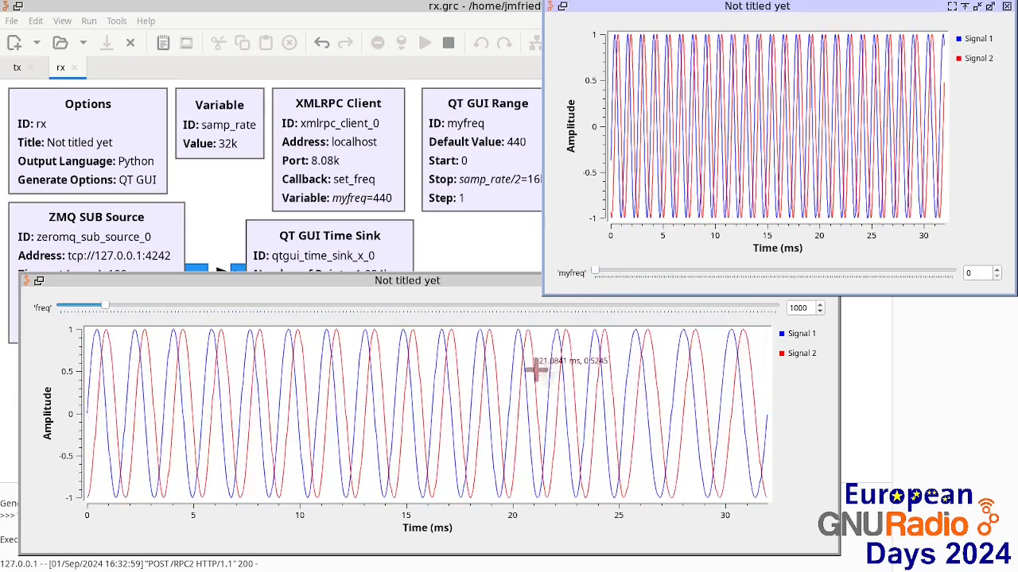
{"action": "left_click", "coordinate": [627, 273]}
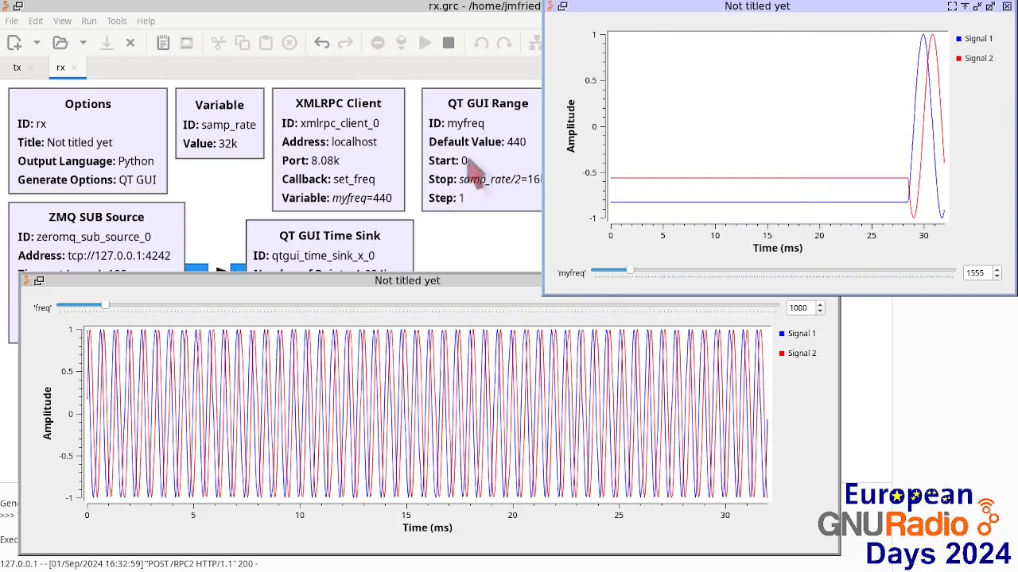
Step: Move the tx plot window aside, then close the running tx and rx flowgraph windows
{"action": "left_click_drag", "start_coordinate": [398, 279], "coordinate": [652, 277]}
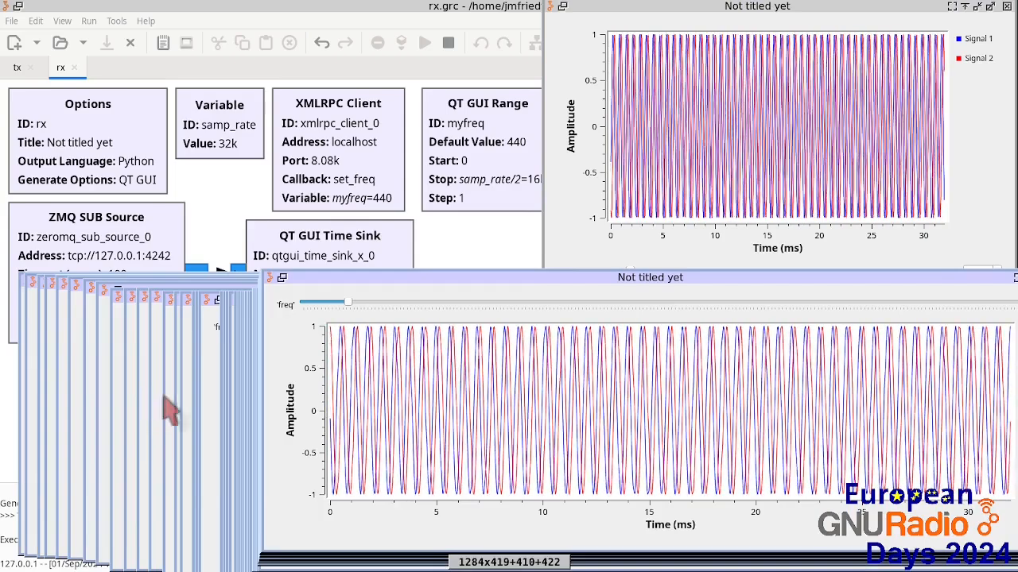
{"action": "left_click_drag", "start_coordinate": [917, 277], "coordinate": [830, 277]}
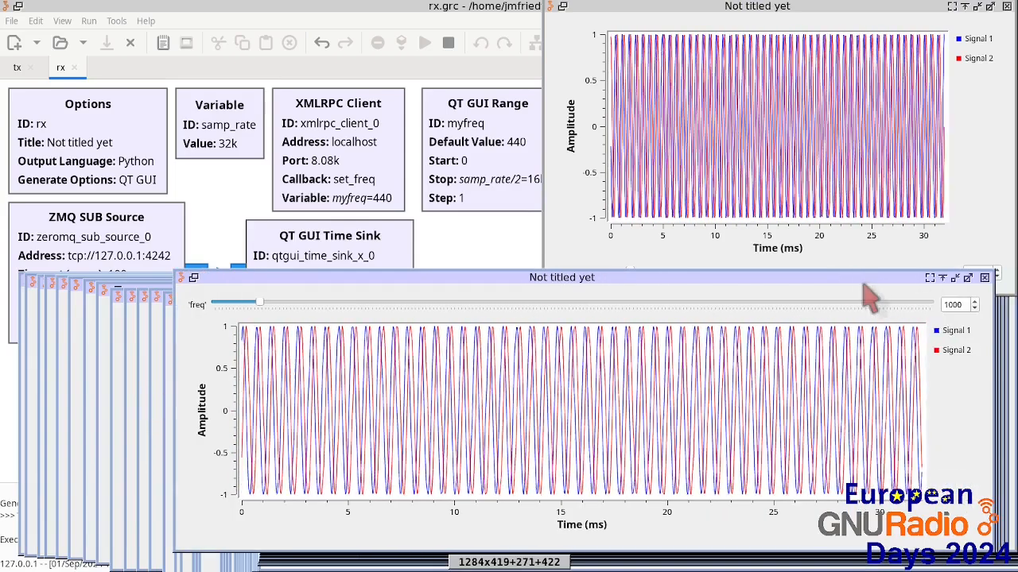
{"action": "left_click", "coordinate": [984, 278]}
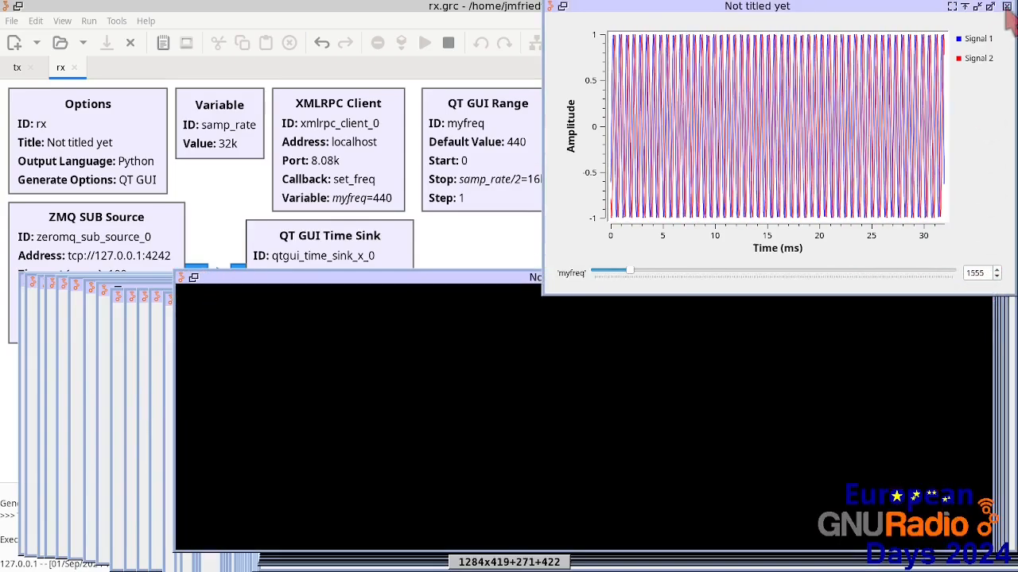
{"action": "left_click", "coordinate": [1007, 6]}
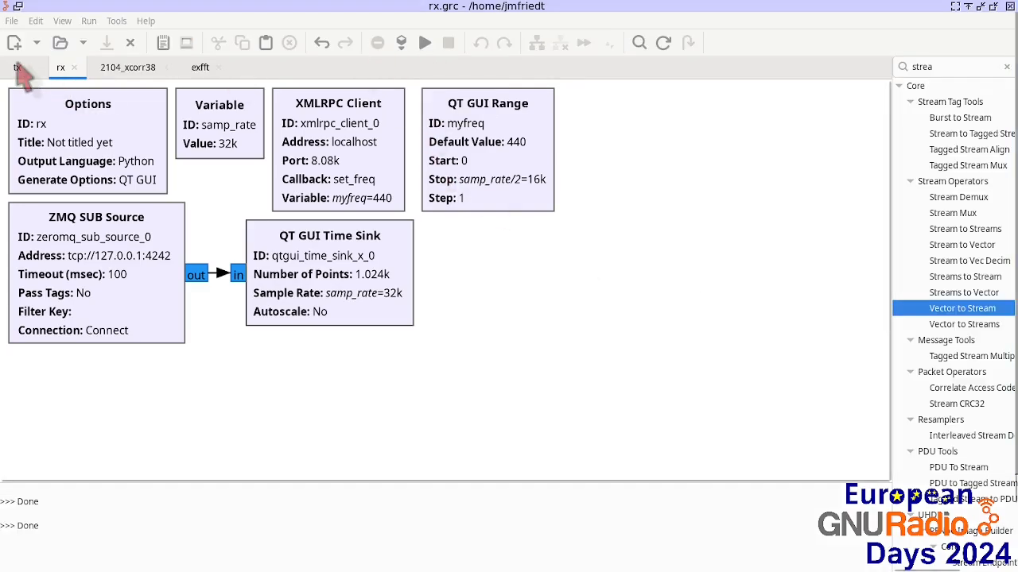
Step: Switch between the tx and rx flowgraphs and run the rx flowgraph again
{"action": "left_click", "coordinate": [17, 68]}
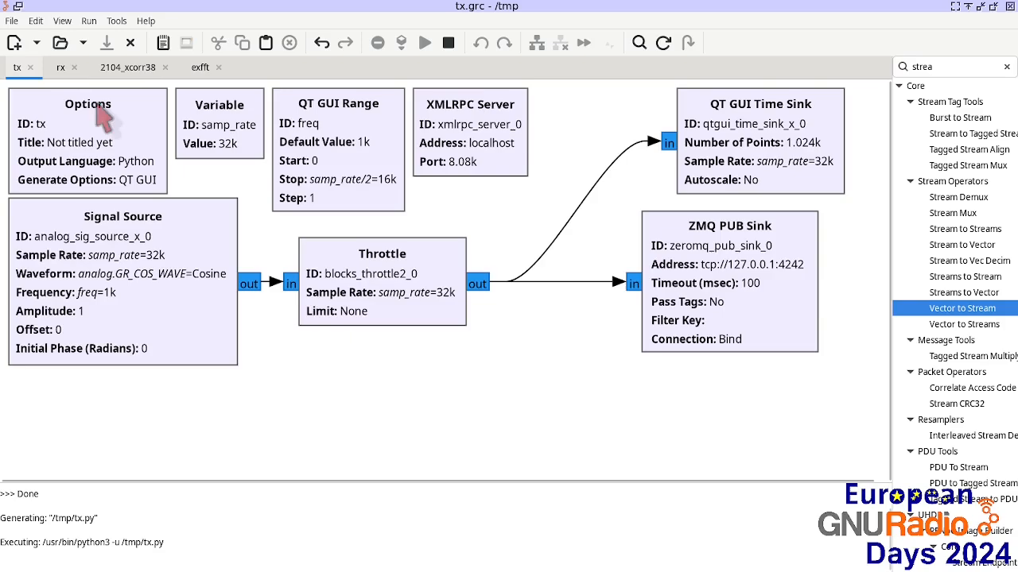
{"action": "left_click", "coordinate": [60, 67]}
{"action": "left_click", "coordinate": [425, 43]}
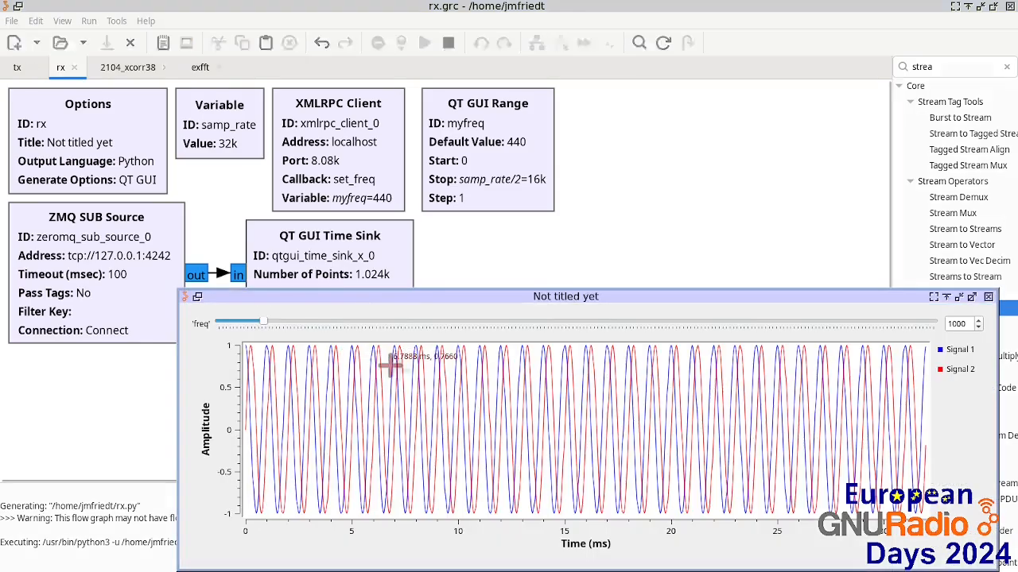
Step: Arrange the tx and rx plot windows side by side and set the tx freq slider to about 2530
{"action": "left_click_drag", "start_coordinate": [375, 296], "coordinate": [198, 296]}
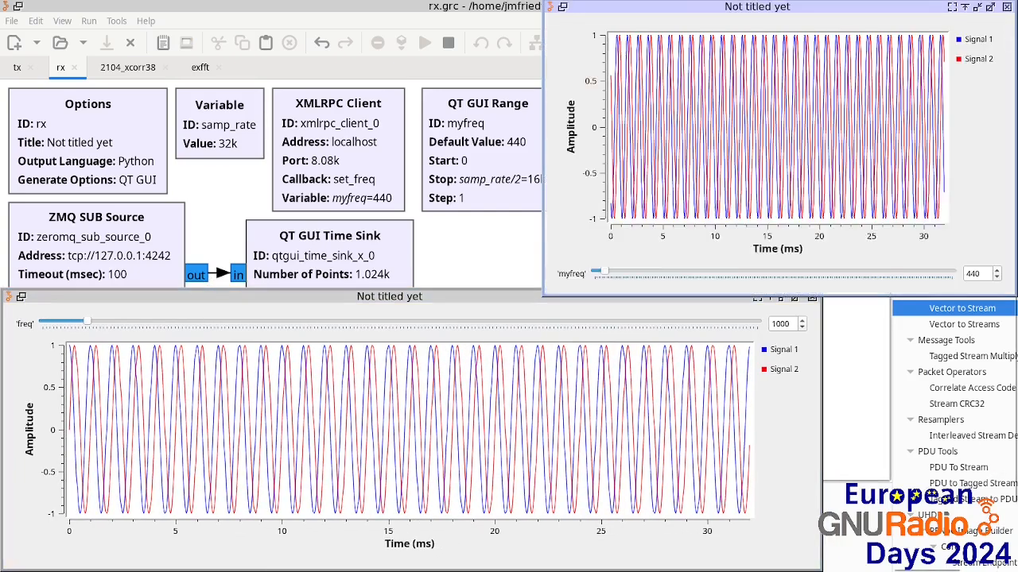
{"action": "left_click_drag", "start_coordinate": [545, 295], "coordinate": [345, 286]}
{"action": "left_click_drag", "start_coordinate": [86, 324], "coordinate": [156, 323]}
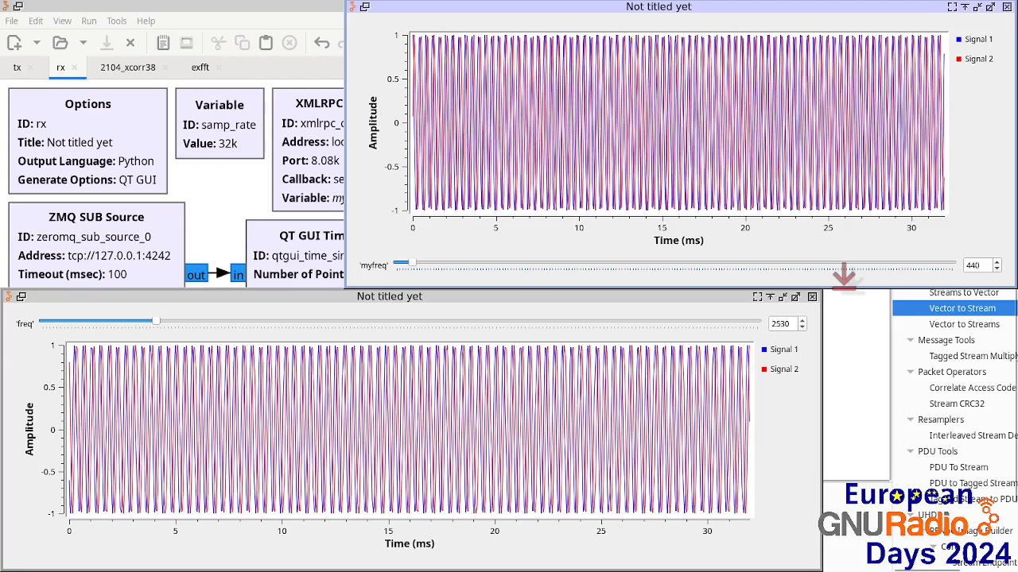
Step: In a terminal, run xmlrpc 127.0.0.1:8080 set_freq i/1664 to set the frequency remotely
{"action": "key", "text": "alt+Tab"}
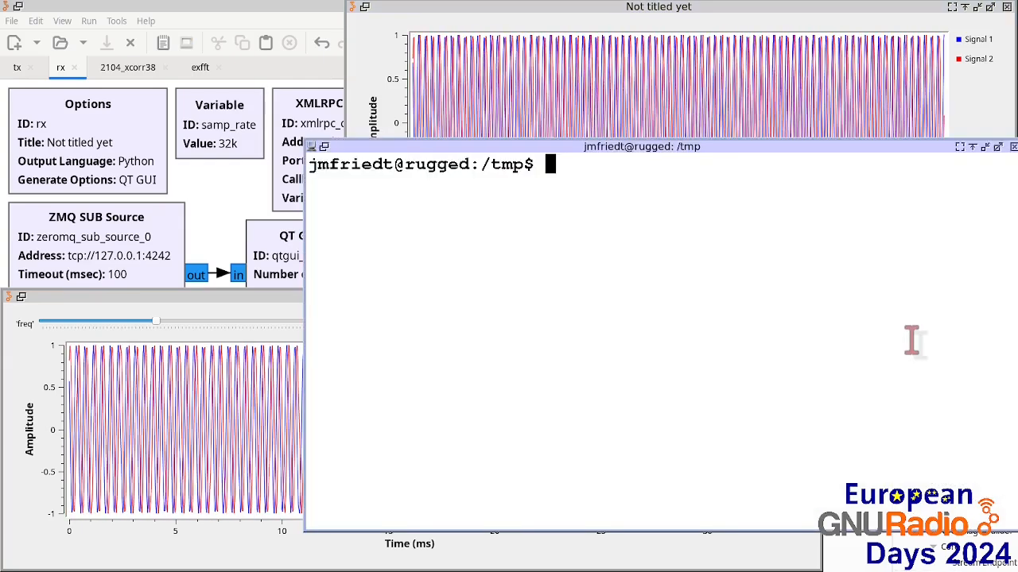
{"action": "type", "text": "xmlr"}
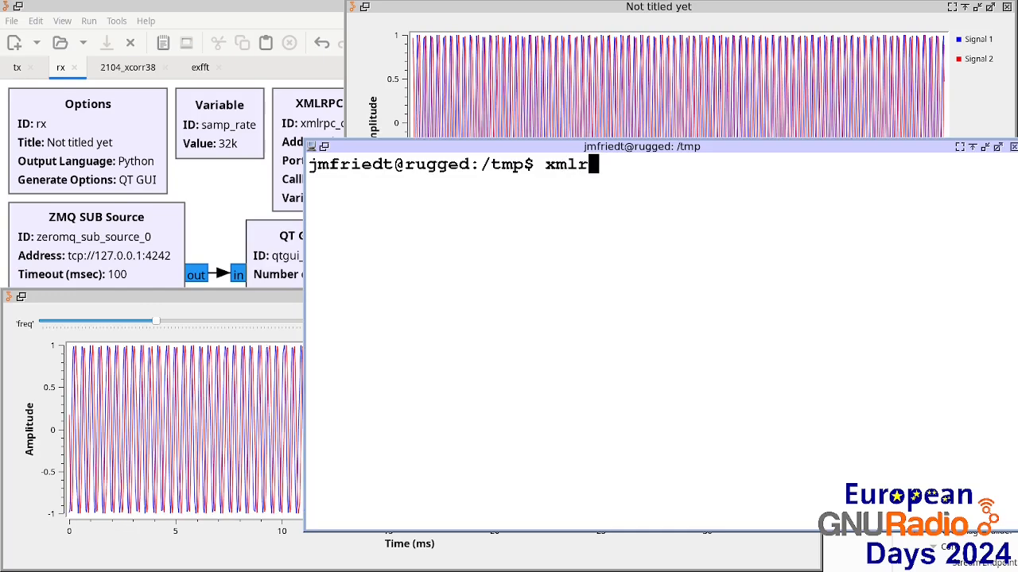
{"action": "type", "text": "pc 127.0.0"}
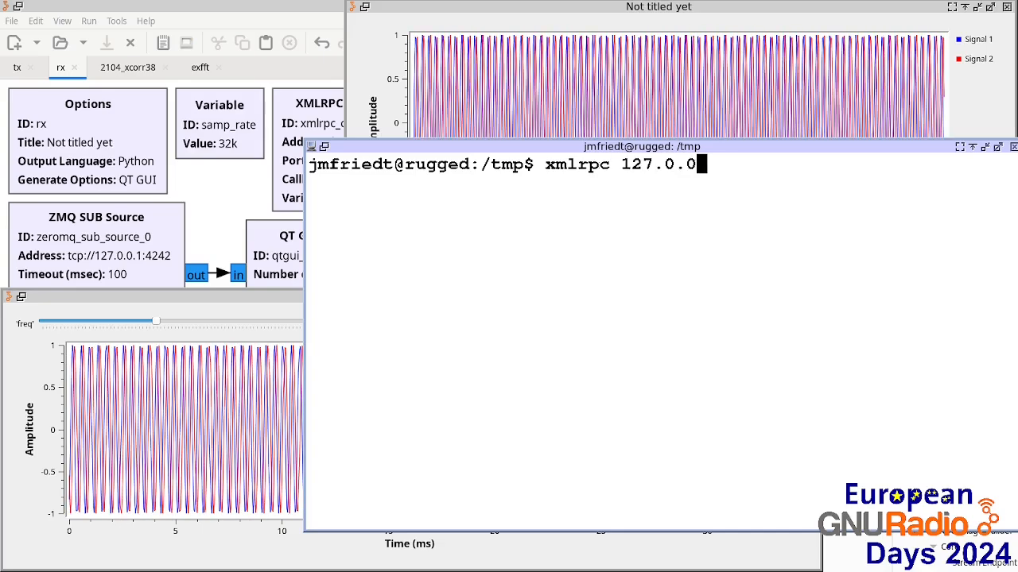
{"action": "type", "text": ".1:8080 "}
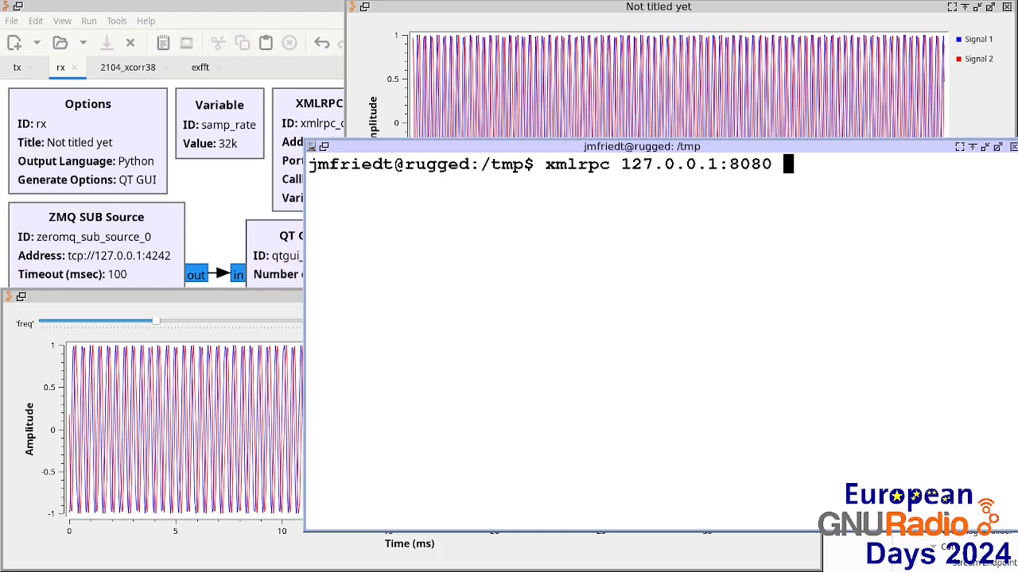
{"action": "type", "text": "set_freq "}
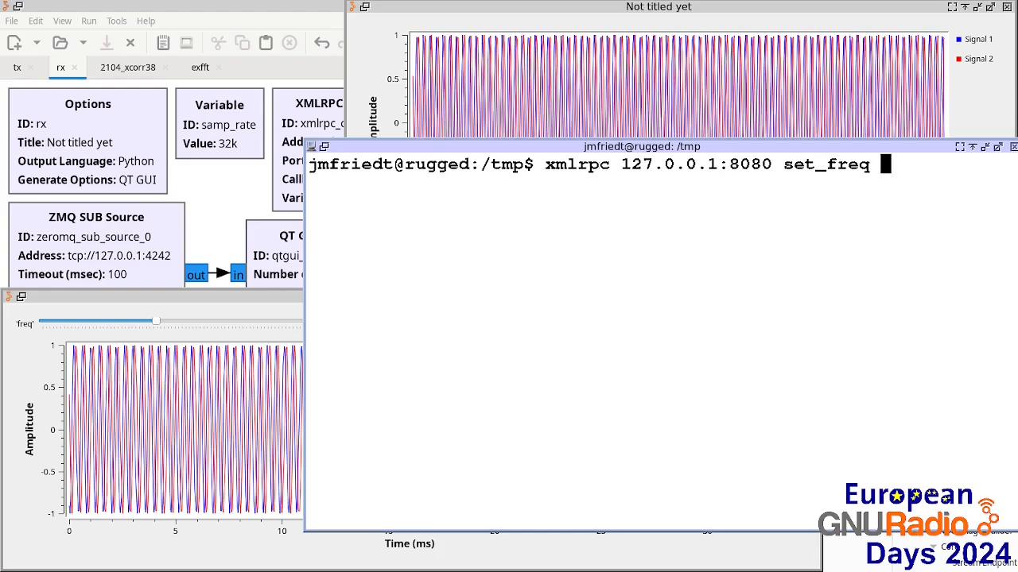
{"action": "type", "text": "i"}
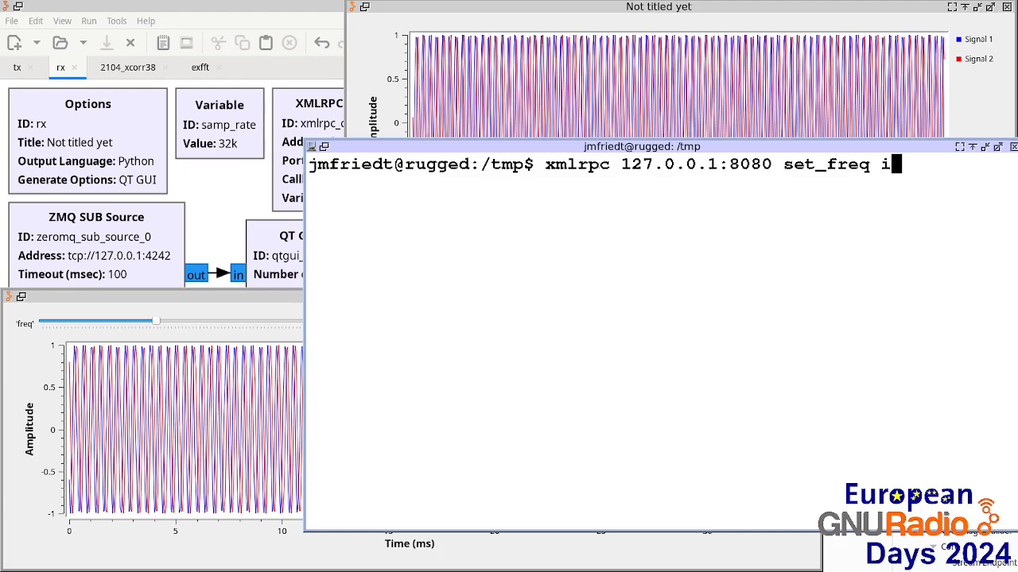
{"action": "type", "text": "/1664"}
{"action": "key", "text": "Return"}
Step: Recall the previous xmlrpc command, change its value to i/440 and run it
{"action": "key", "text": "Up"}
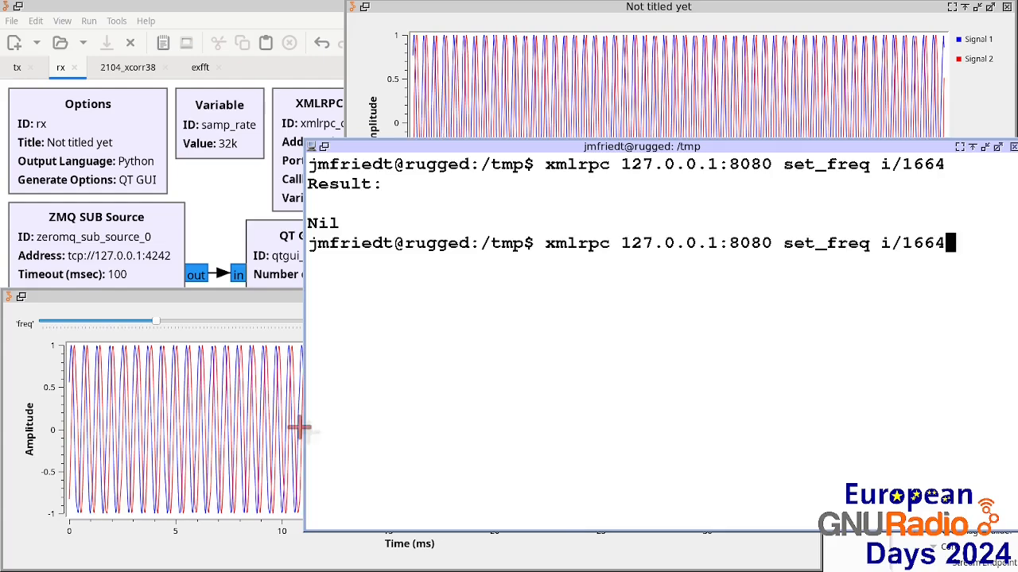
{"action": "key", "text": "BackSpace"}
{"action": "key", "text": "BackSpace"}
{"action": "key", "text": "BackSpace"}
{"action": "key", "text": "BackSpace"}
{"action": "type", "text": "440"}
{"action": "key", "text": "Return"}
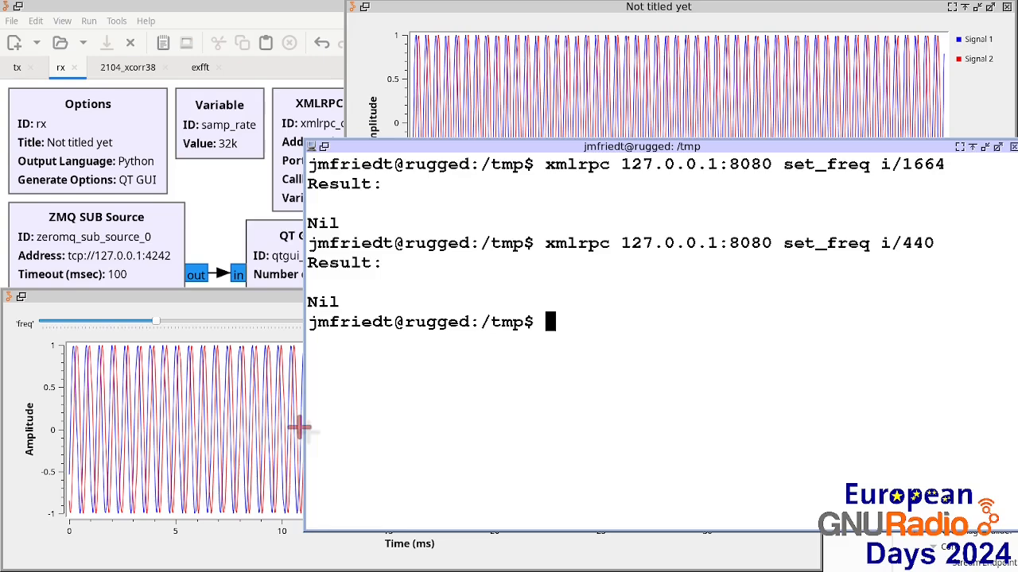